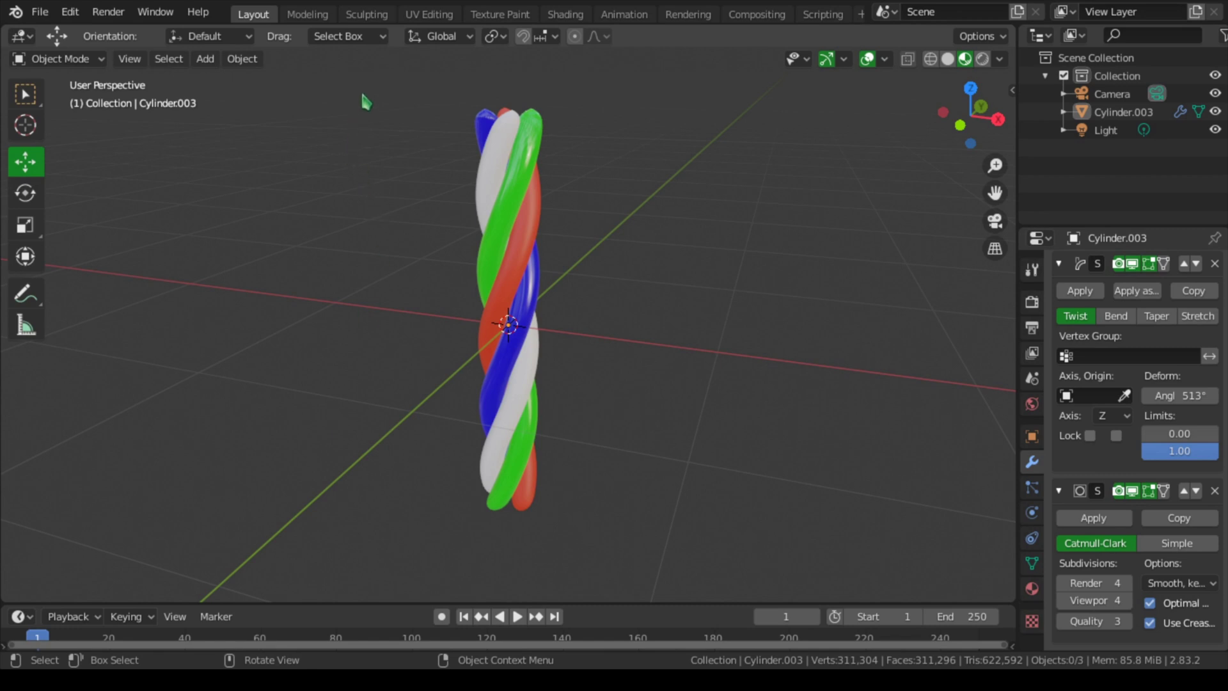
Step: Start a new General scene, discarding the current file without saving
left_click_drag(362, 94, 679, 565)
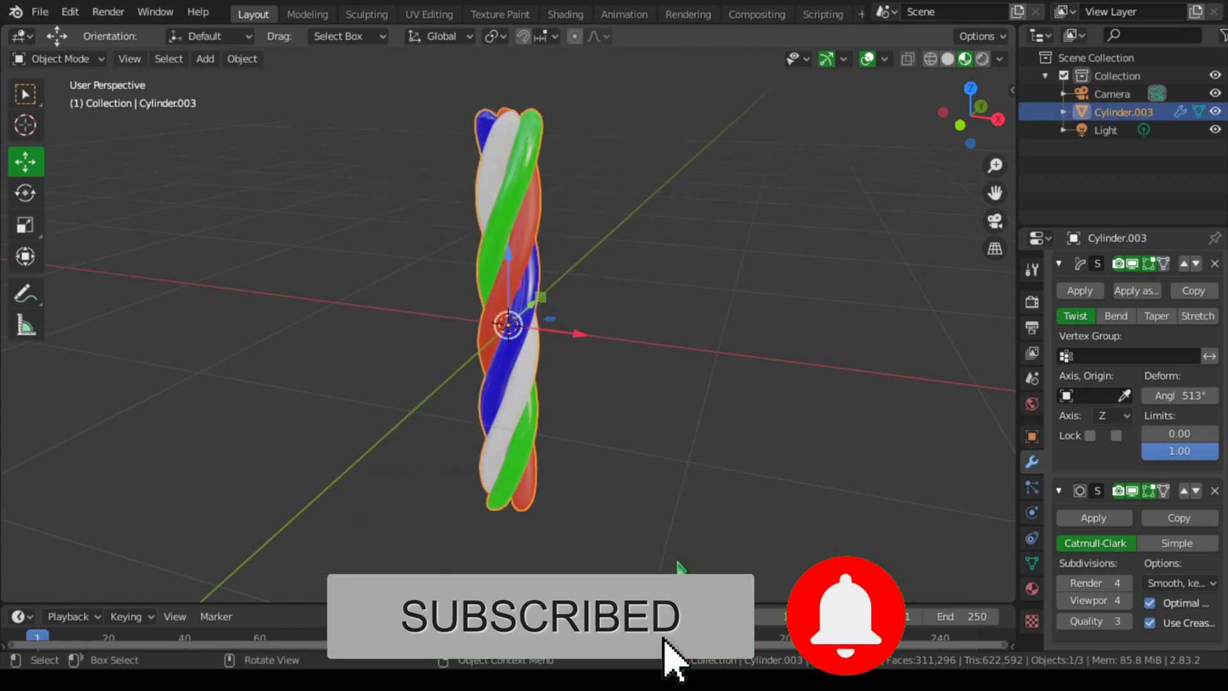
left_click(639, 431)
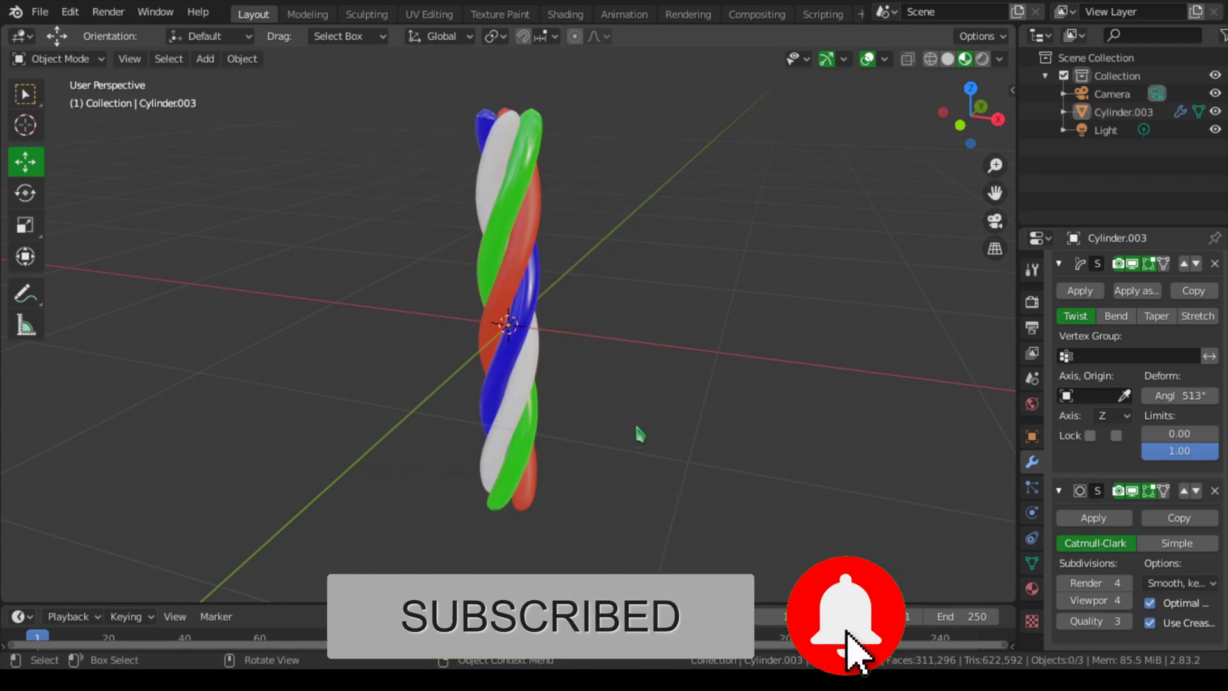
left_click(40, 12)
mouse_move(64, 32)
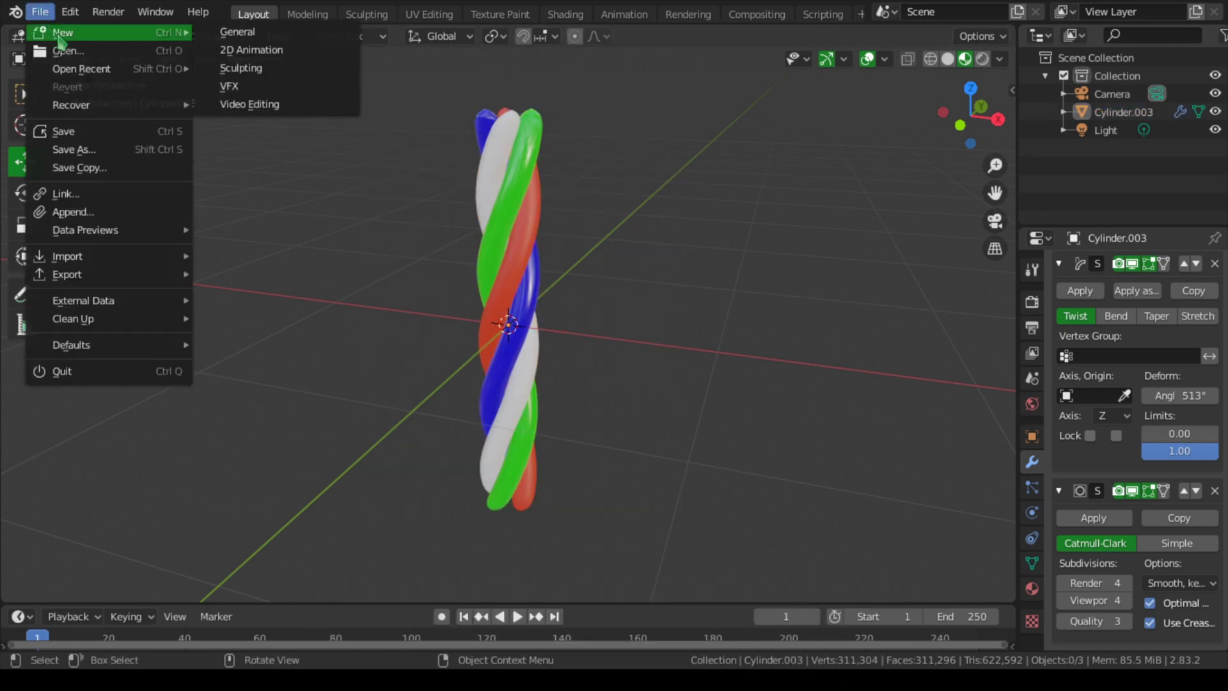
left_click(241, 40)
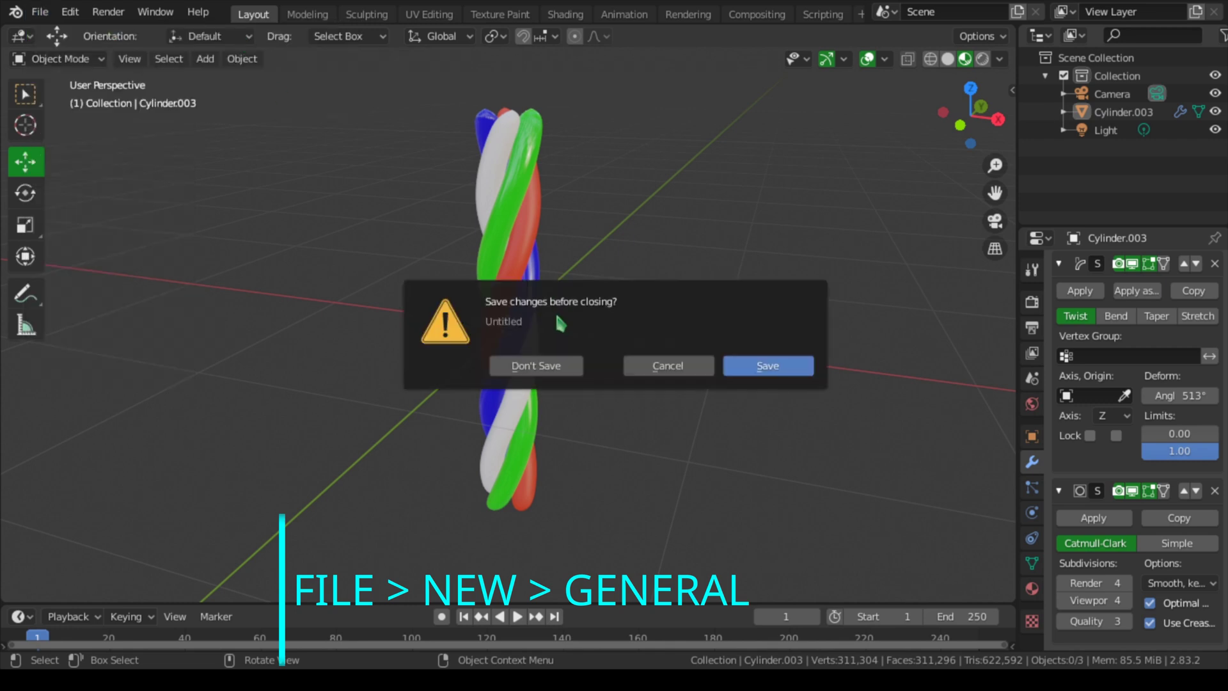
left_click(561, 369)
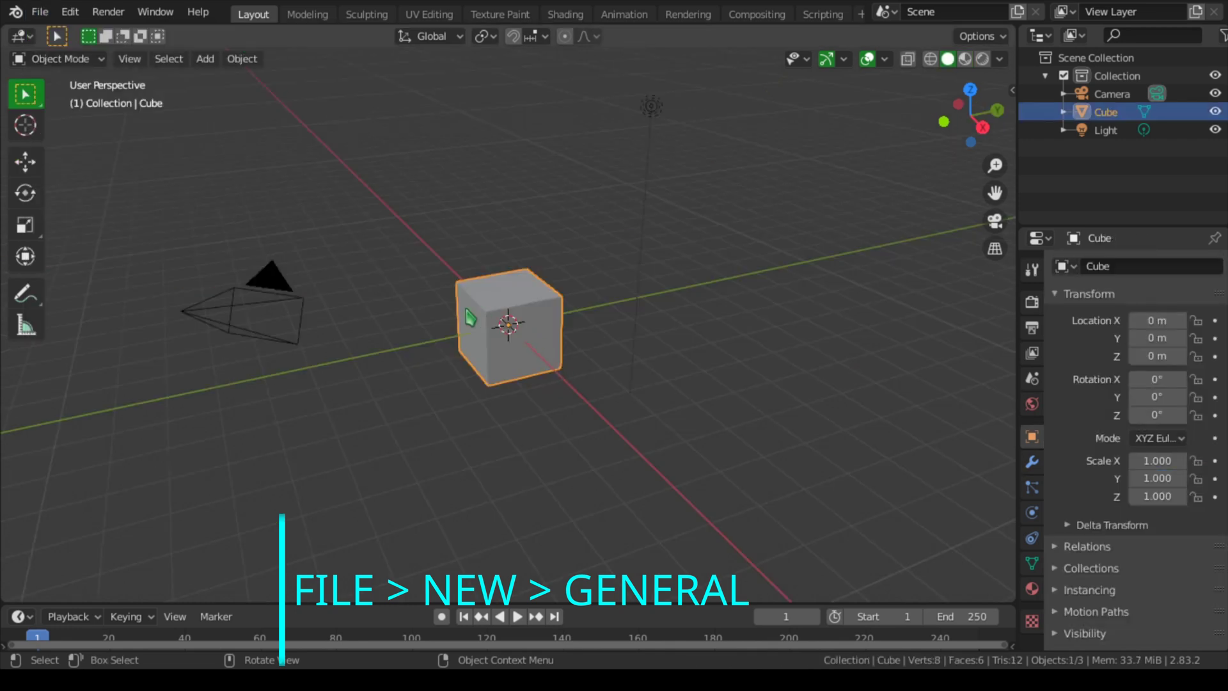
Step: Delete the default cube from the new scene
scroll(544, 346, "up", 2)
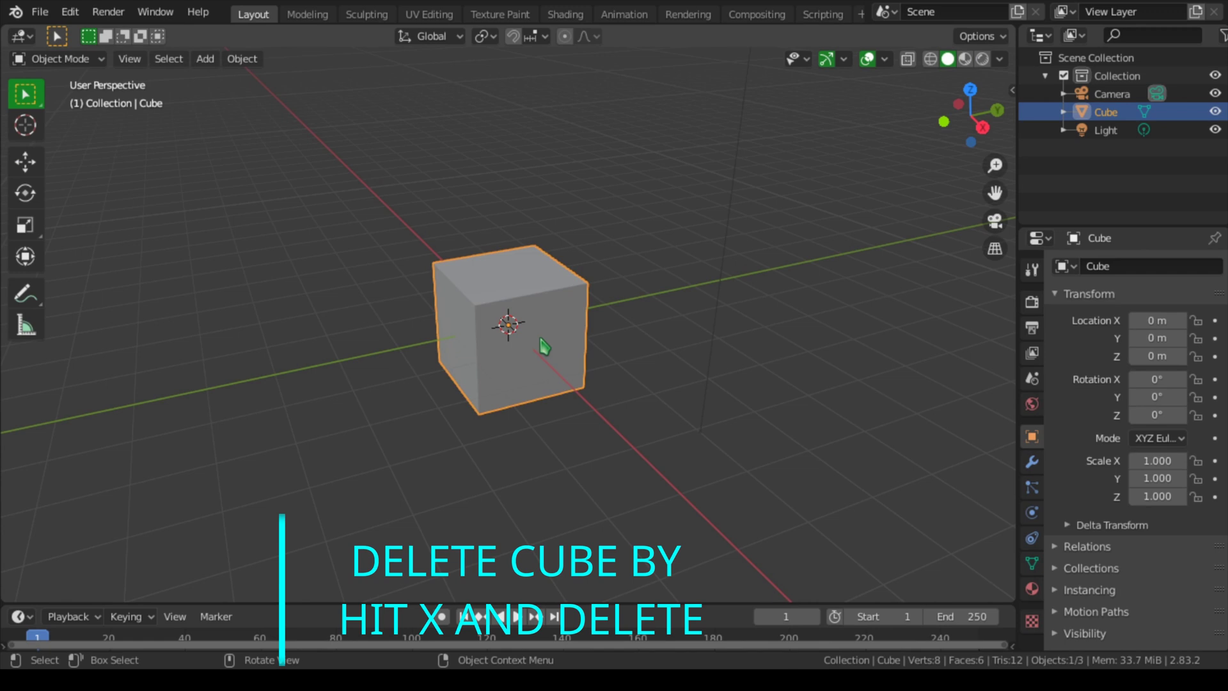
key("x")
left_click(544, 346)
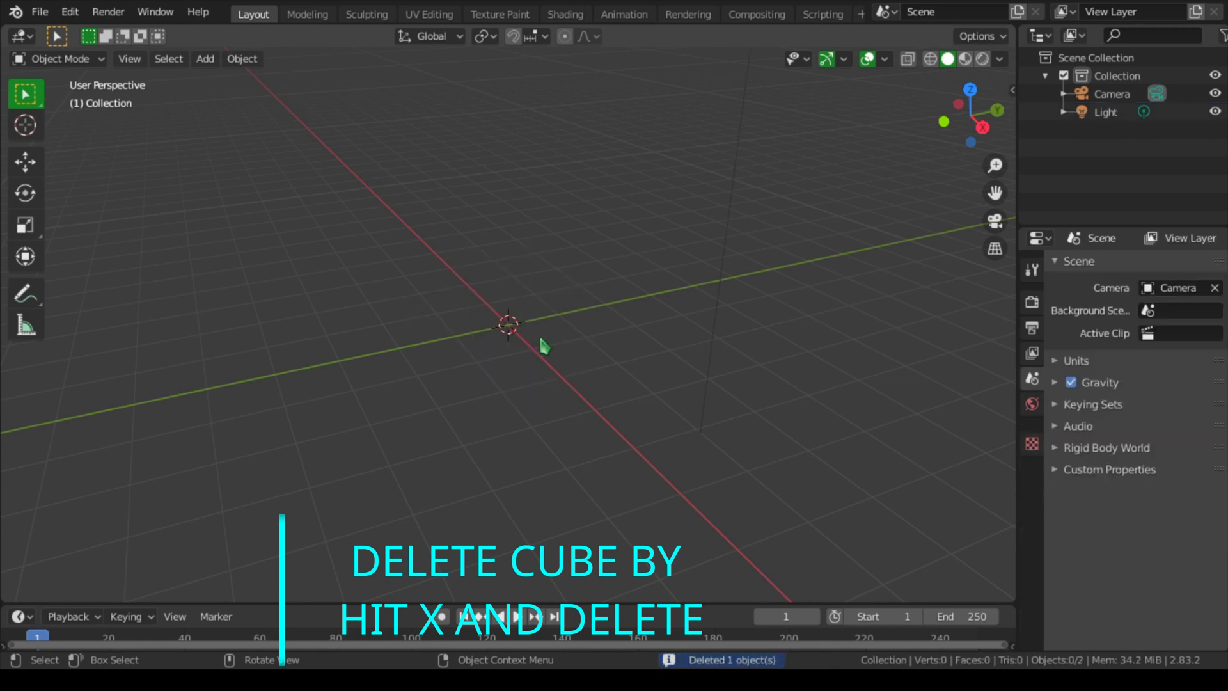
Step: Add a cylinder mesh at the scene centre
left_click(205, 58)
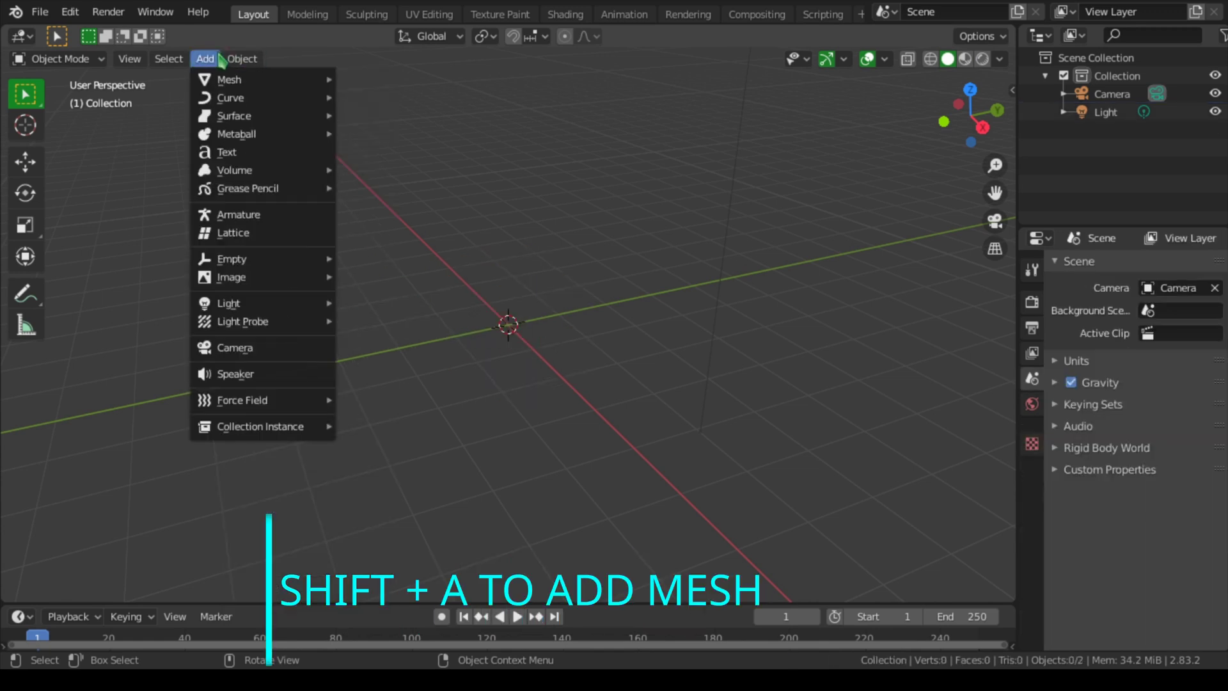
mouse_move(255, 83)
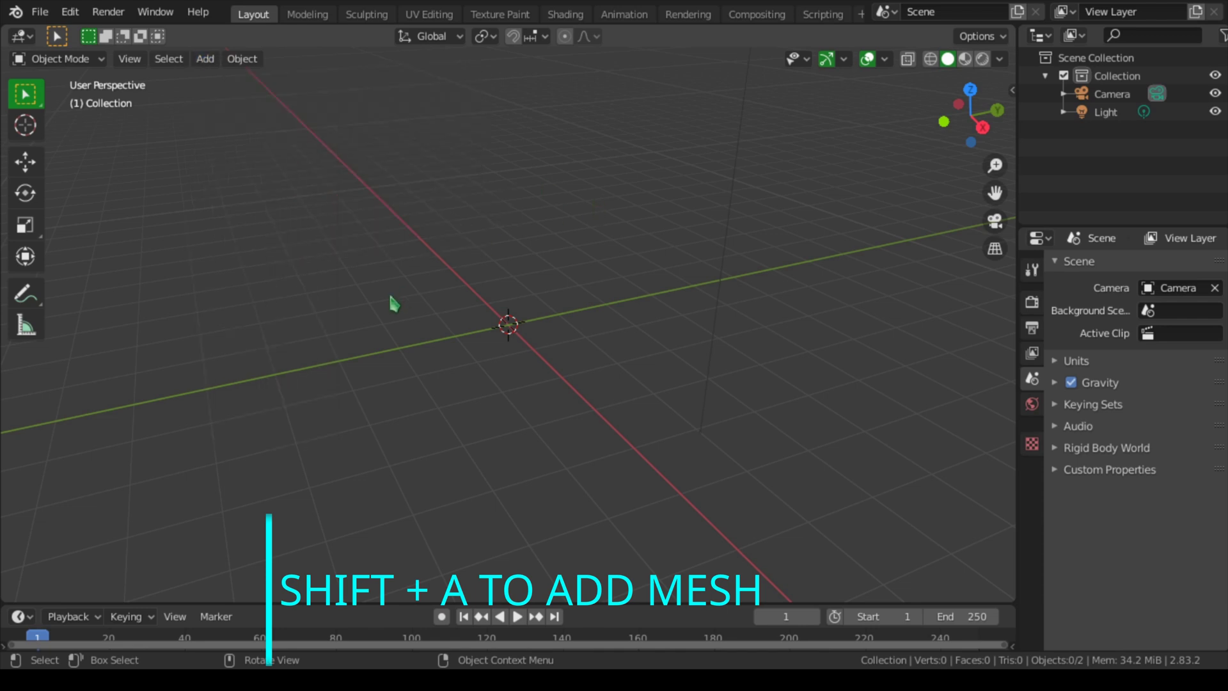
key("shift+a")
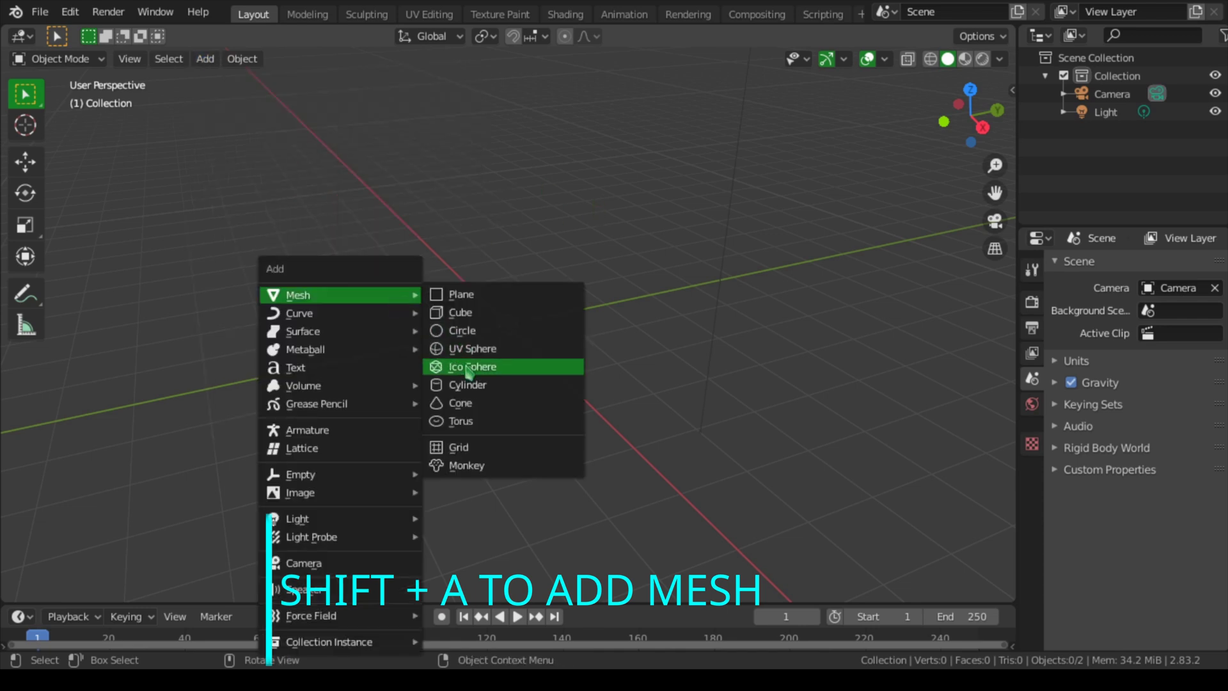
left_click(474, 385)
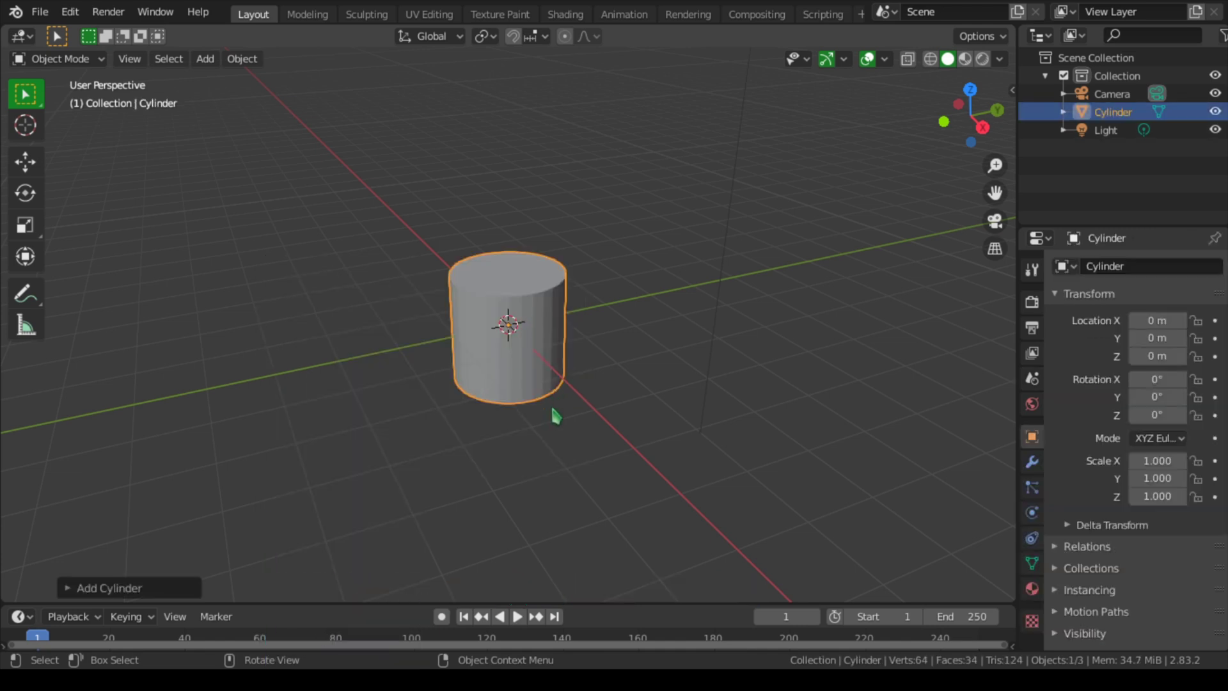
Step: Scale the cylinder down to 0.077, then stretch it along Z to 1.072
key("s")
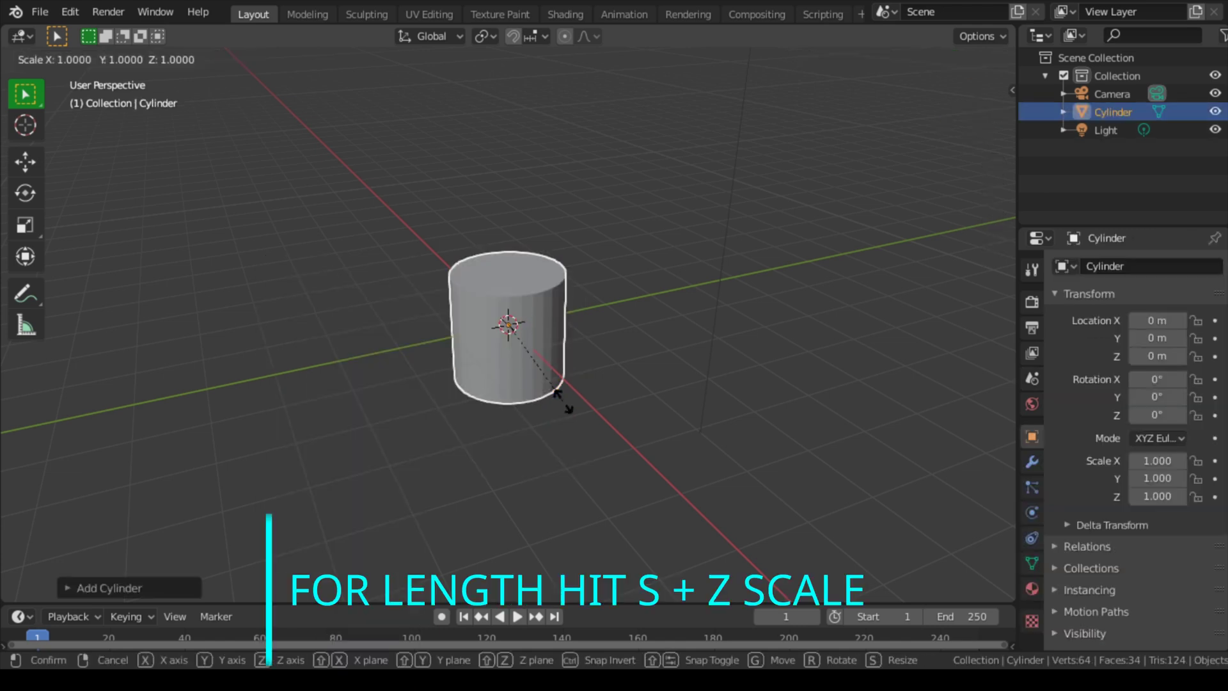
left_click(509, 327)
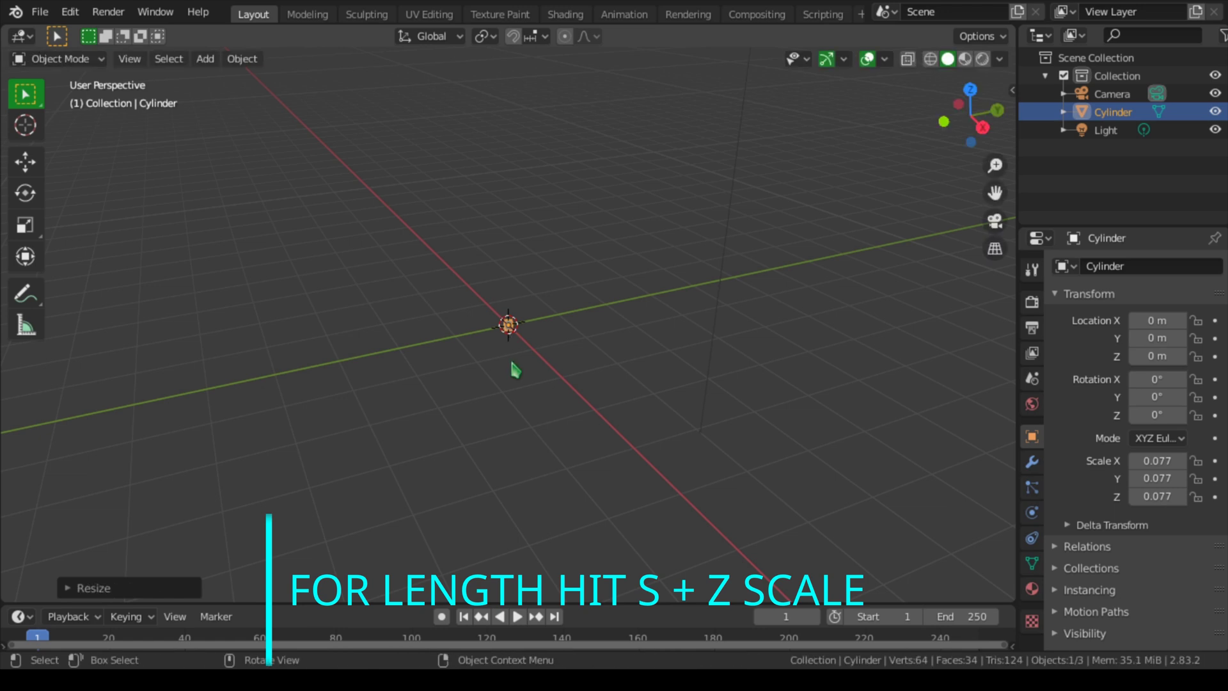
key("s")
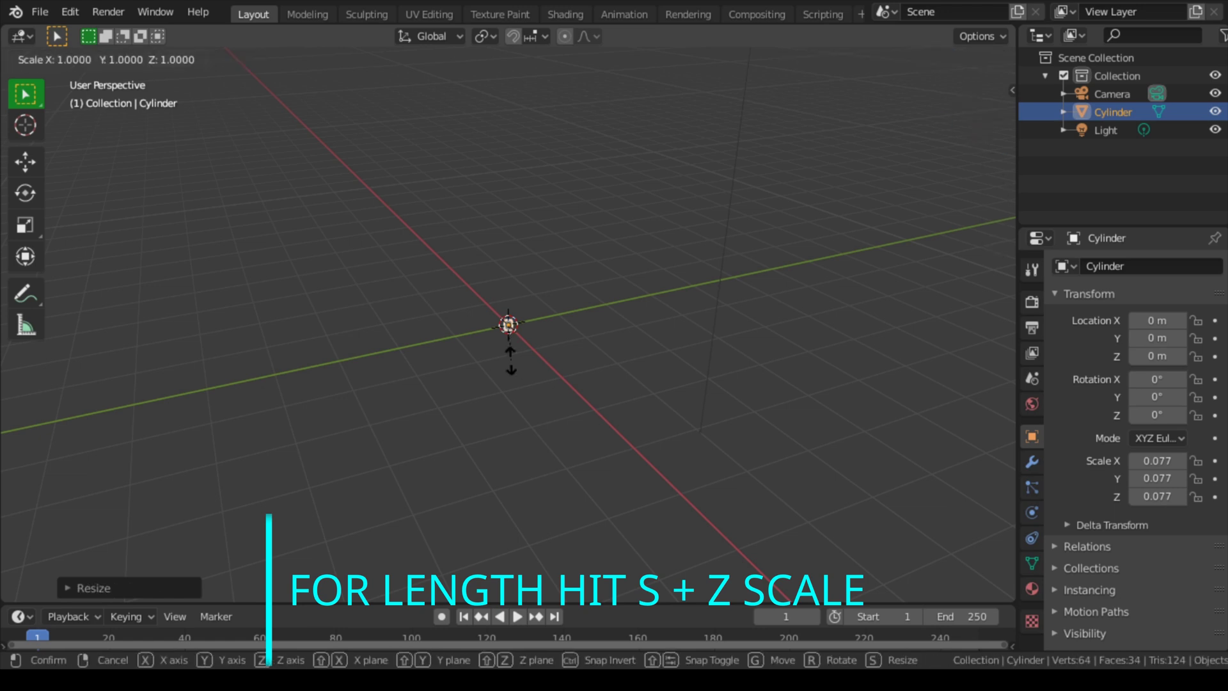
key("z")
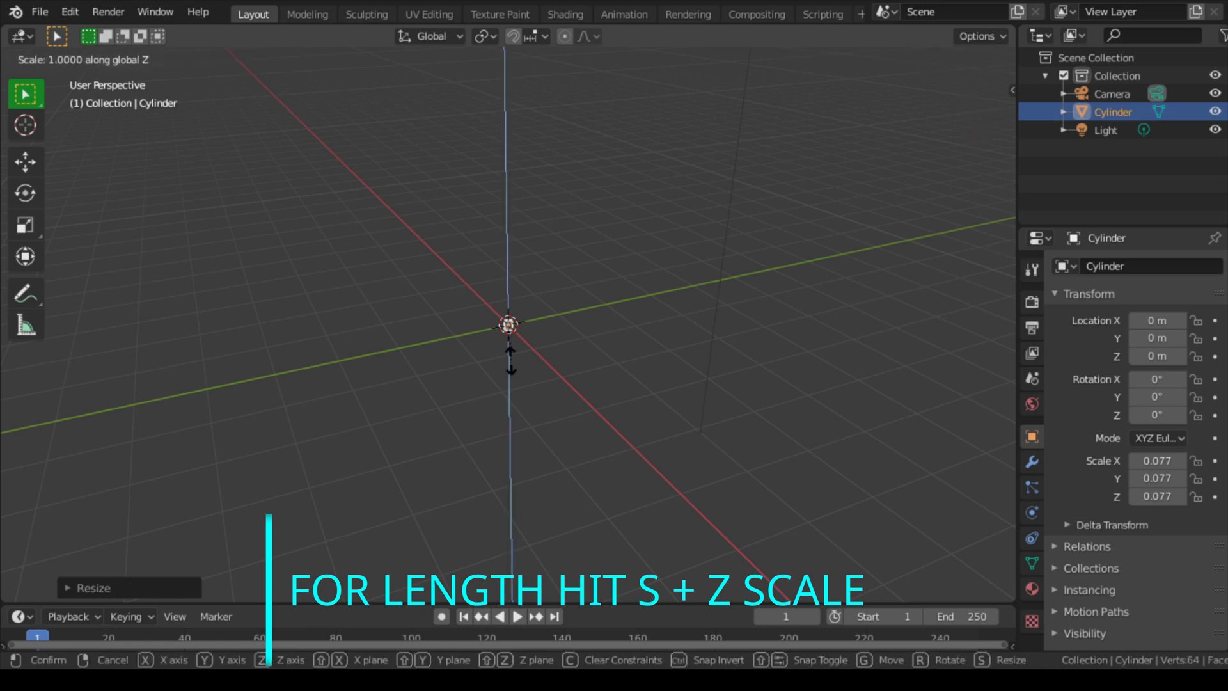
left_click(516, 326)
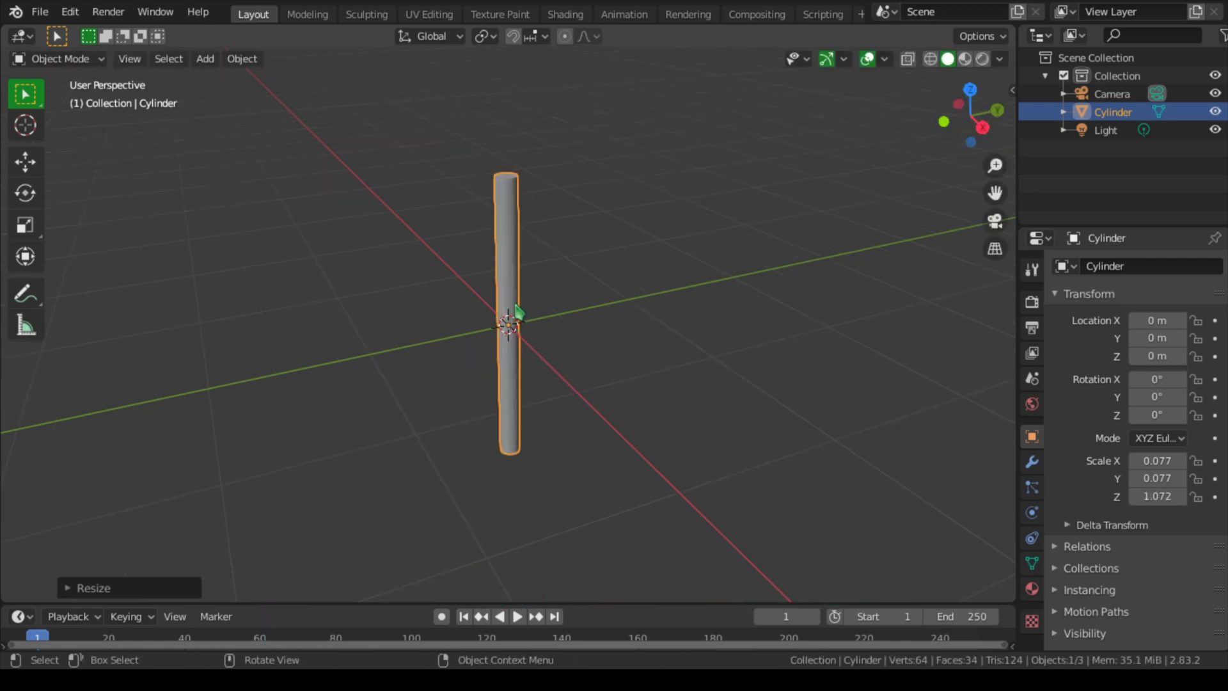
middle_click_drag(517, 312, 515, 309)
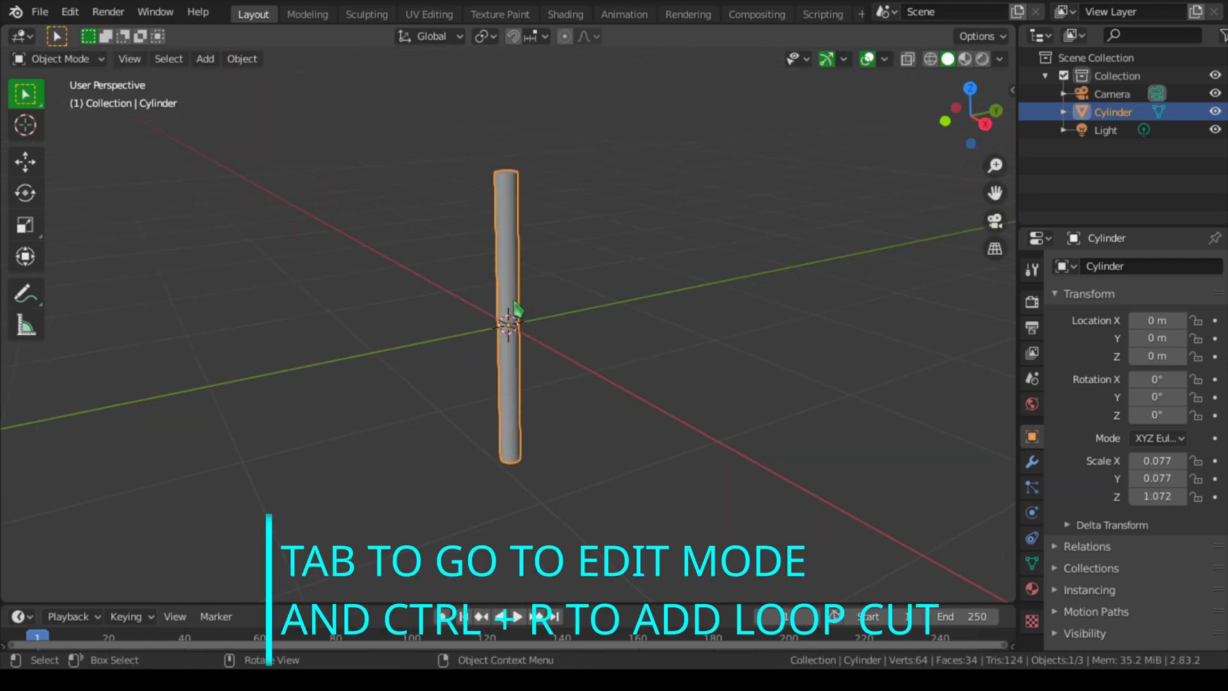
Step: Cut eight evenly spaced edge loops along the rod, then view it in Material Preview shading
key("Tab")
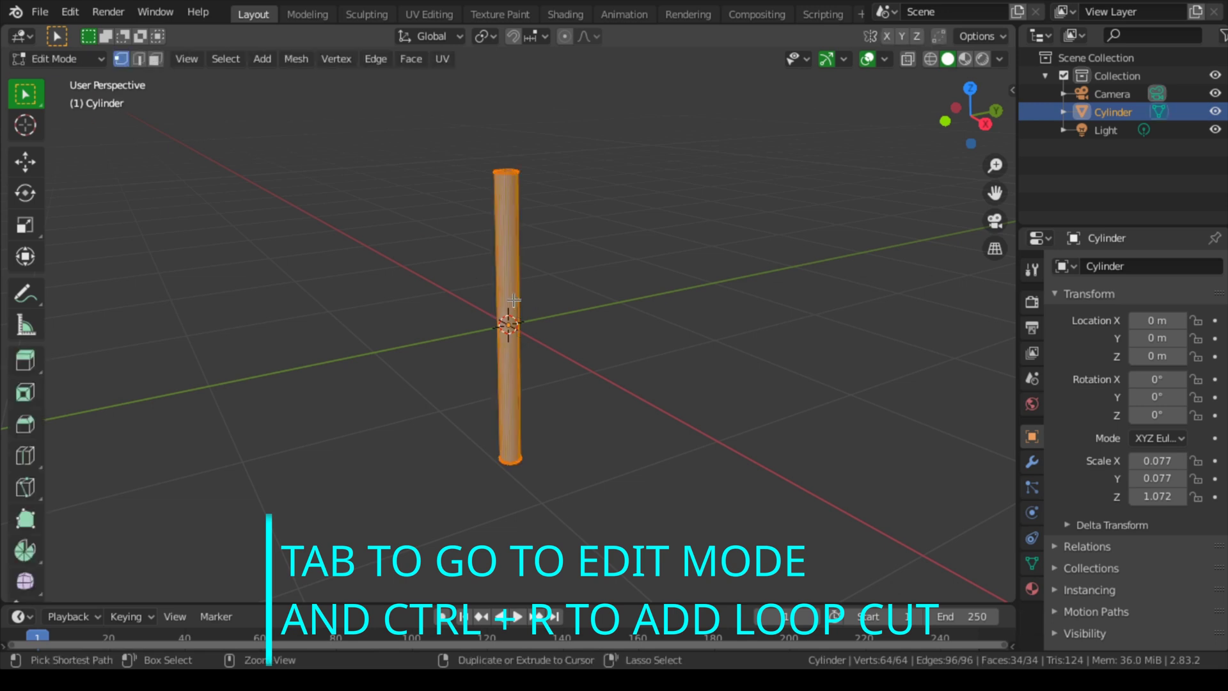
key("ctrl+r")
scroll(514, 299, "up", 7)
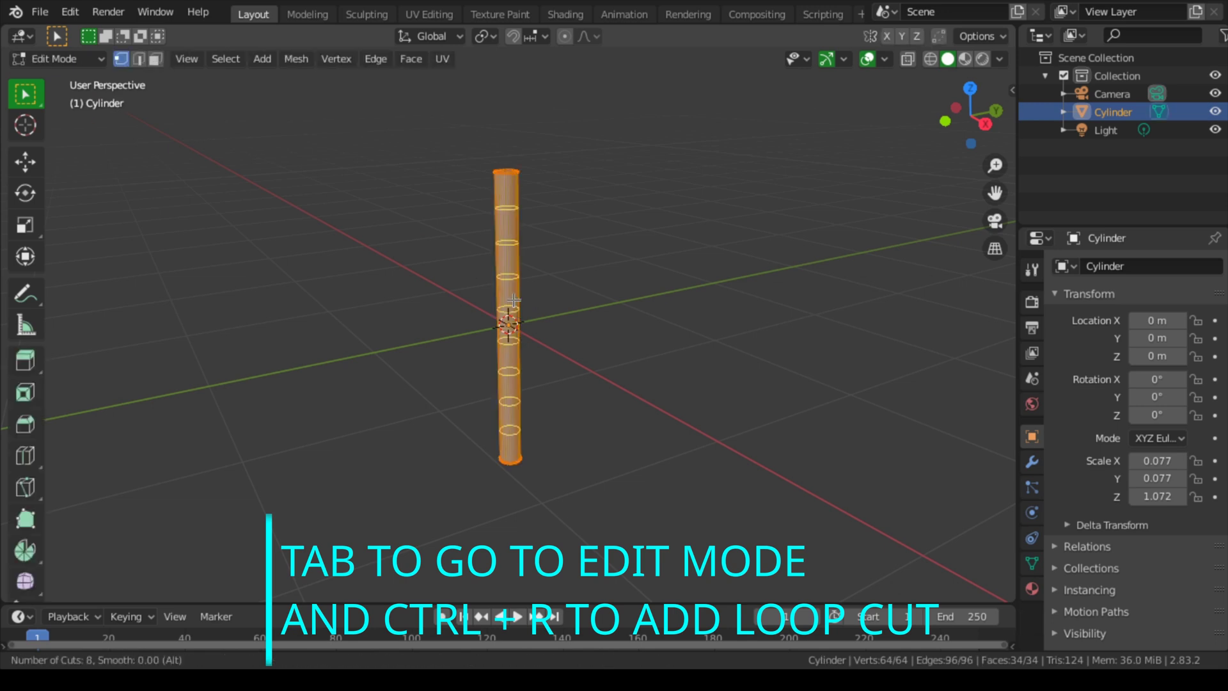
left_click(514, 299)
left_click(513, 300)
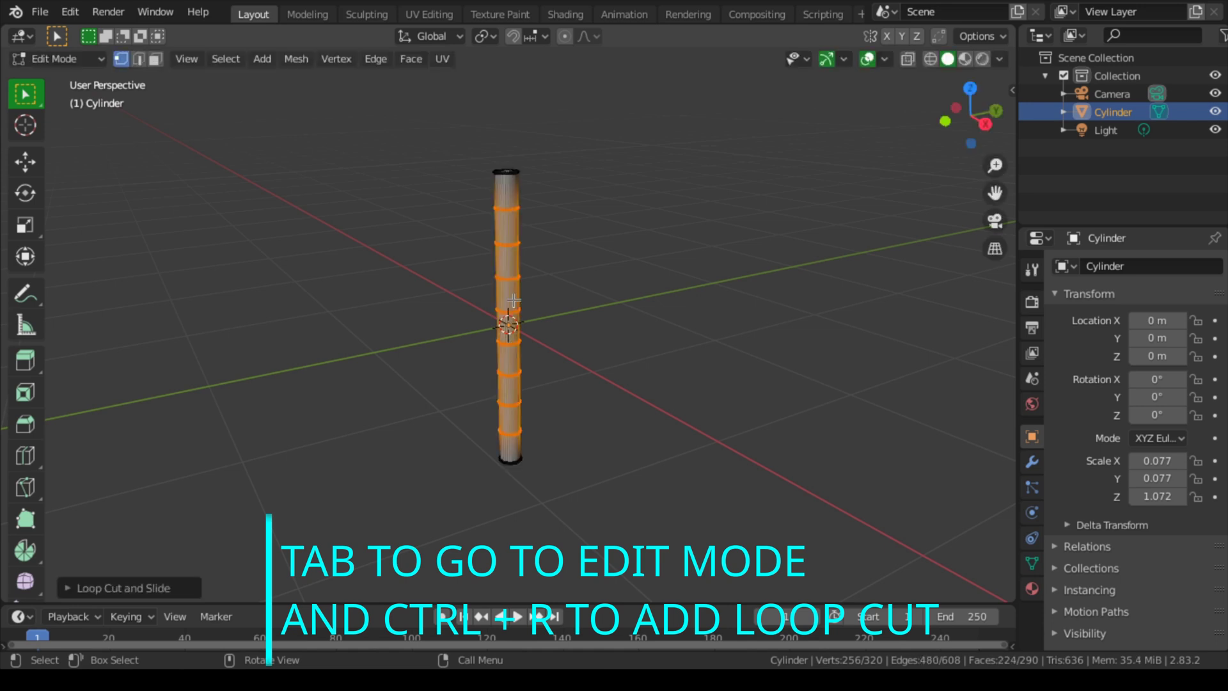
scroll(553, 283, "up", 1)
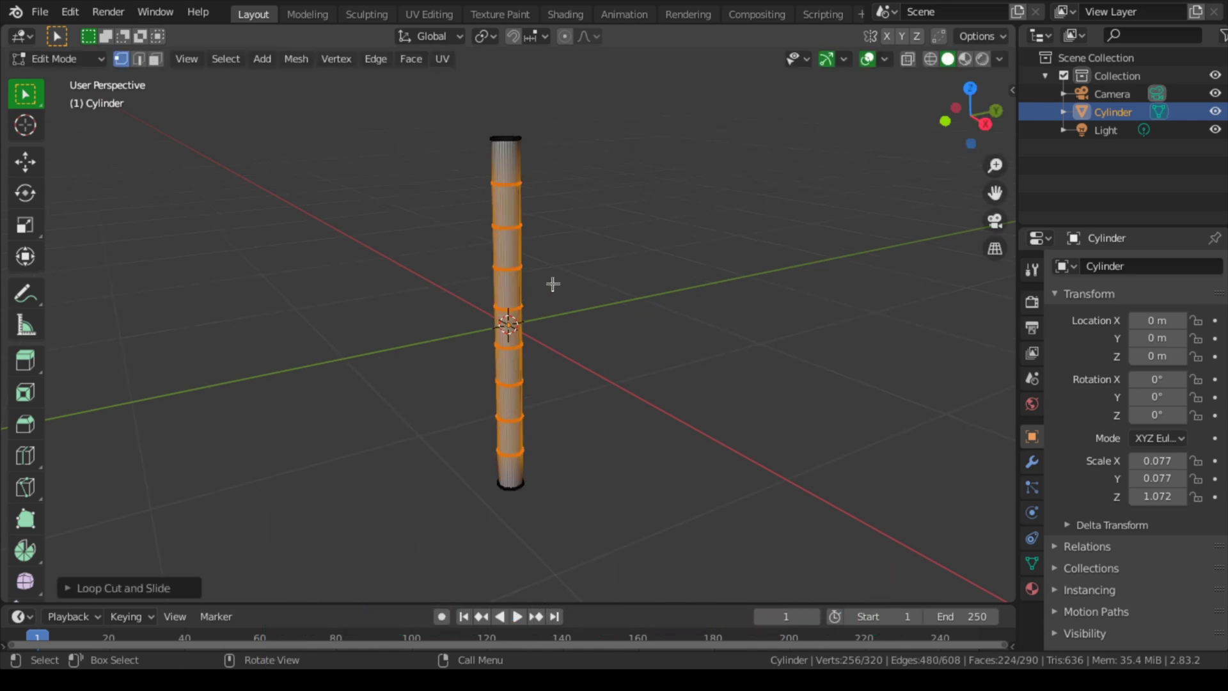
key("Tab")
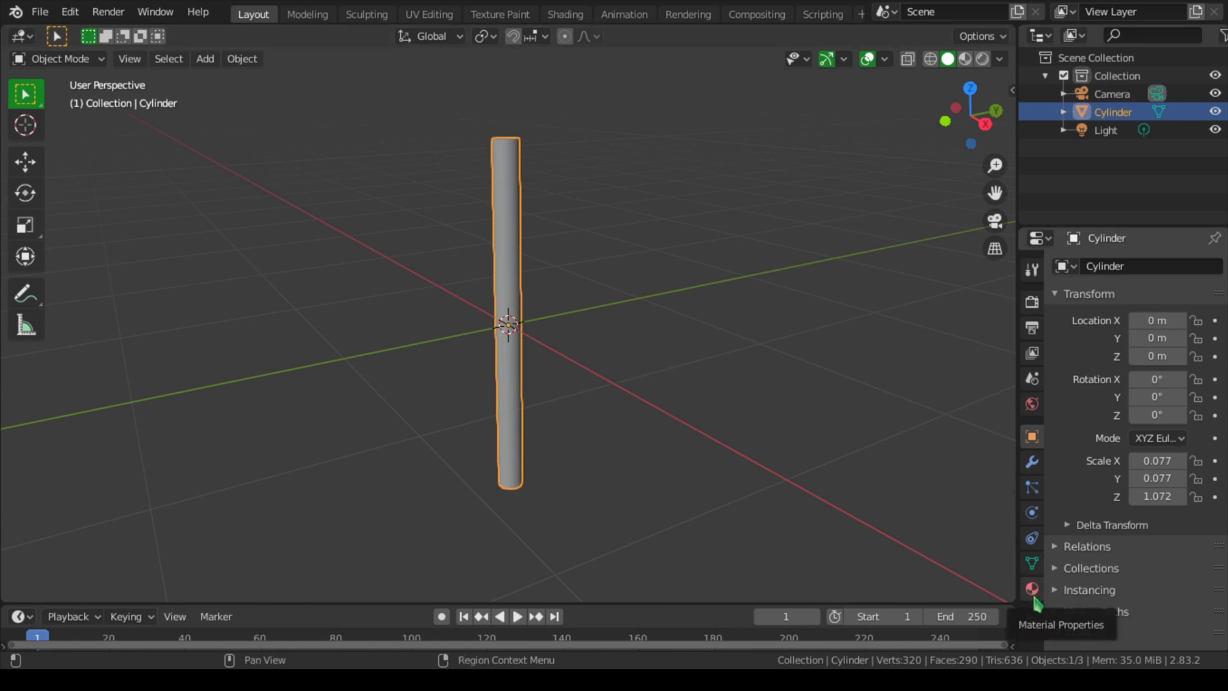
left_click(966, 58)
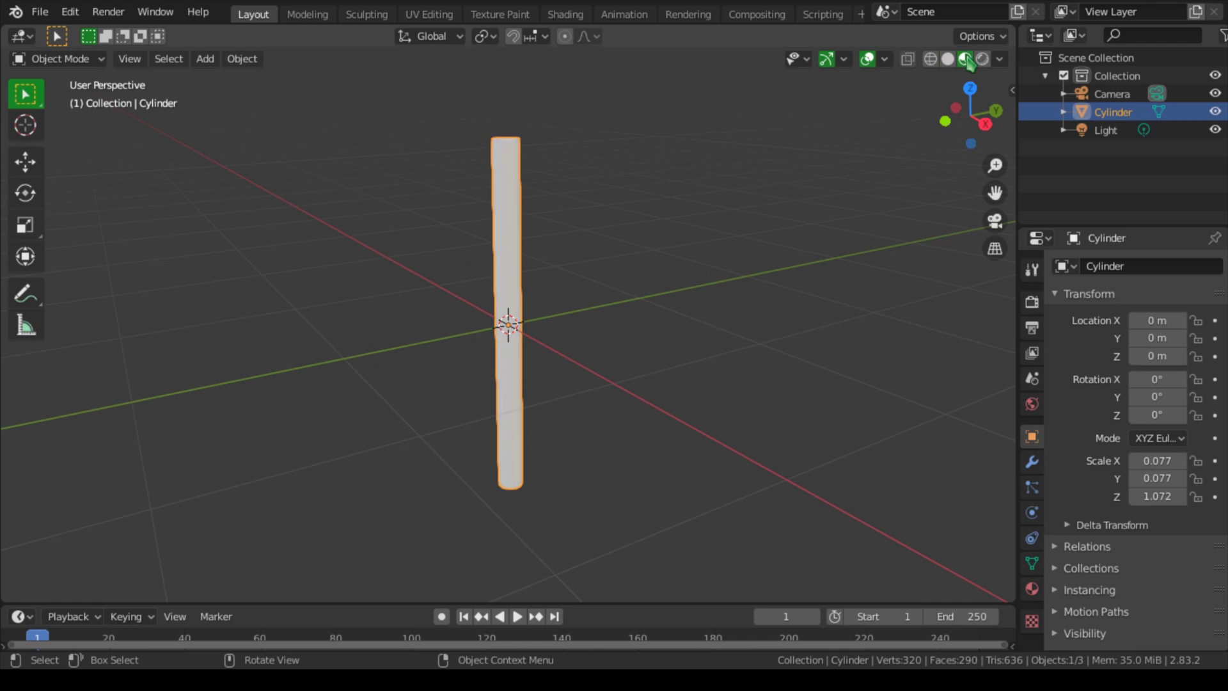
Step: Create a new material for the rod with a red base colour and lowered roughness
left_click(1031, 589)
left_click(1145, 347)
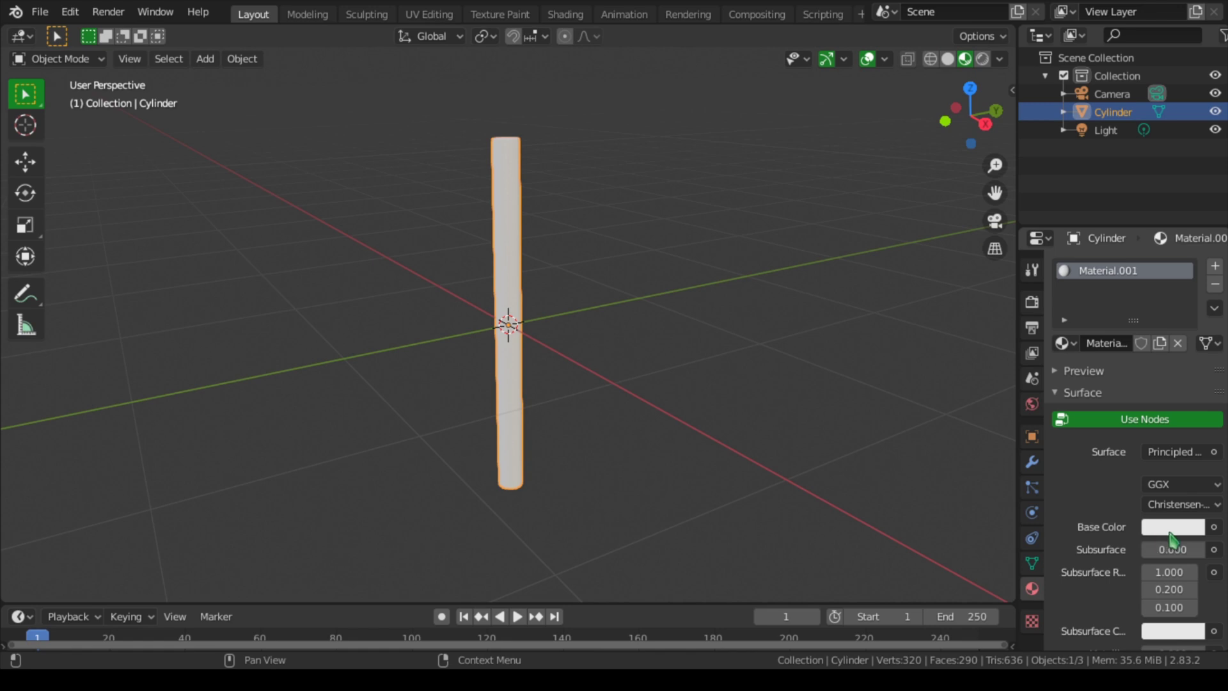
left_click(1172, 539)
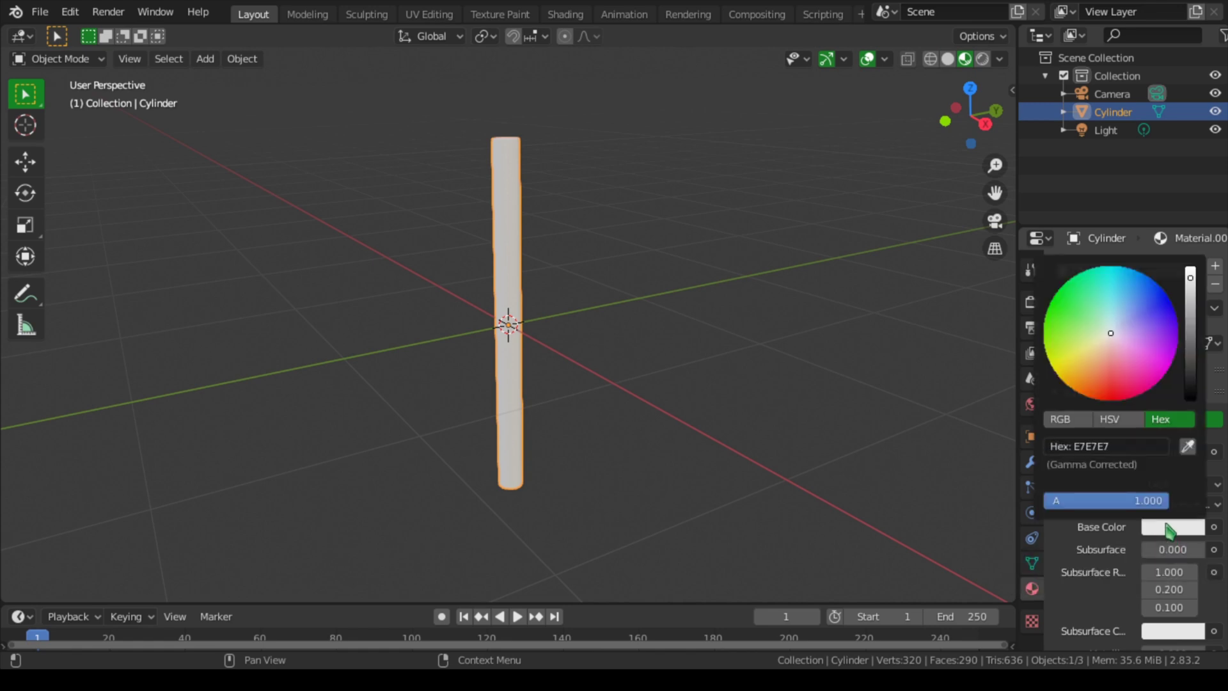
left_click(1108, 392)
scroll(1116, 514, "down", 5)
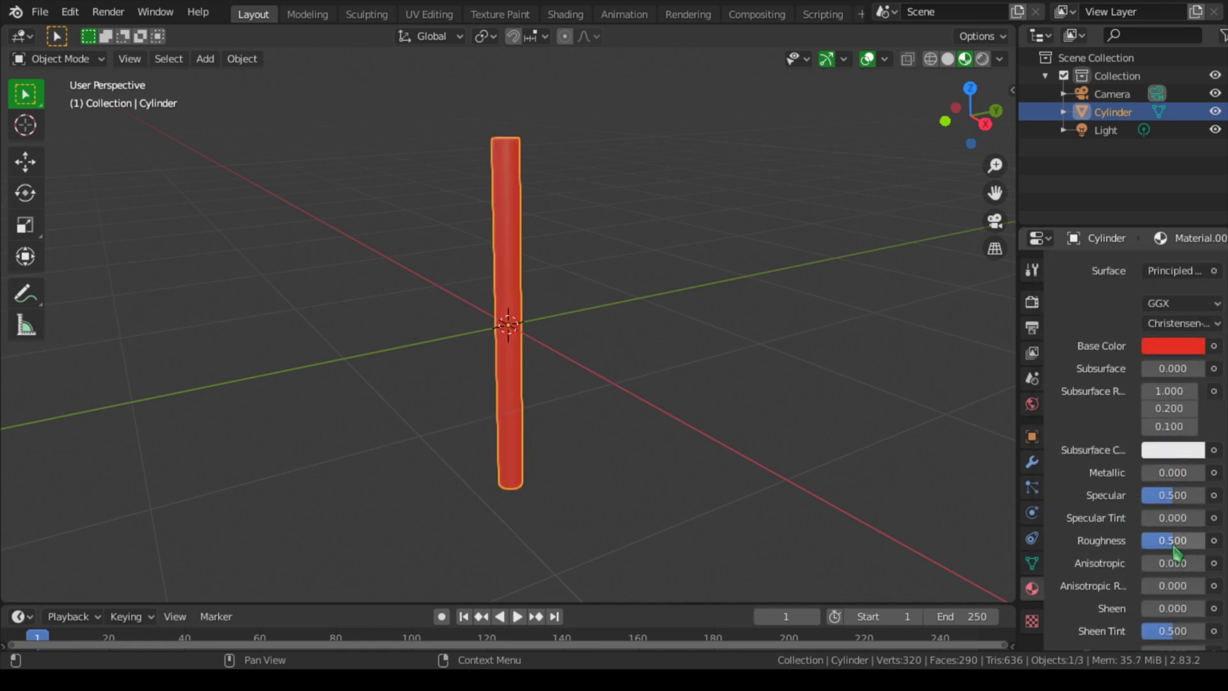
left_click_drag(1174, 549, 1159, 549)
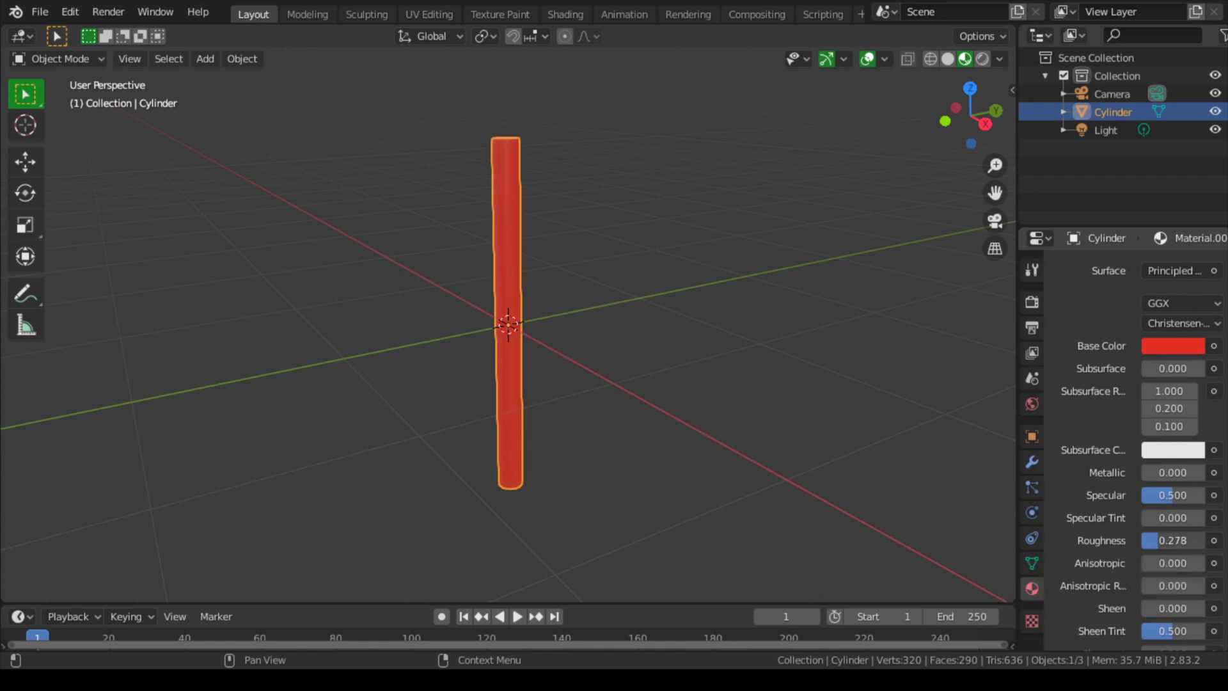
Step: Orbit the view, then switch to top view with Numpad 7
key("s")
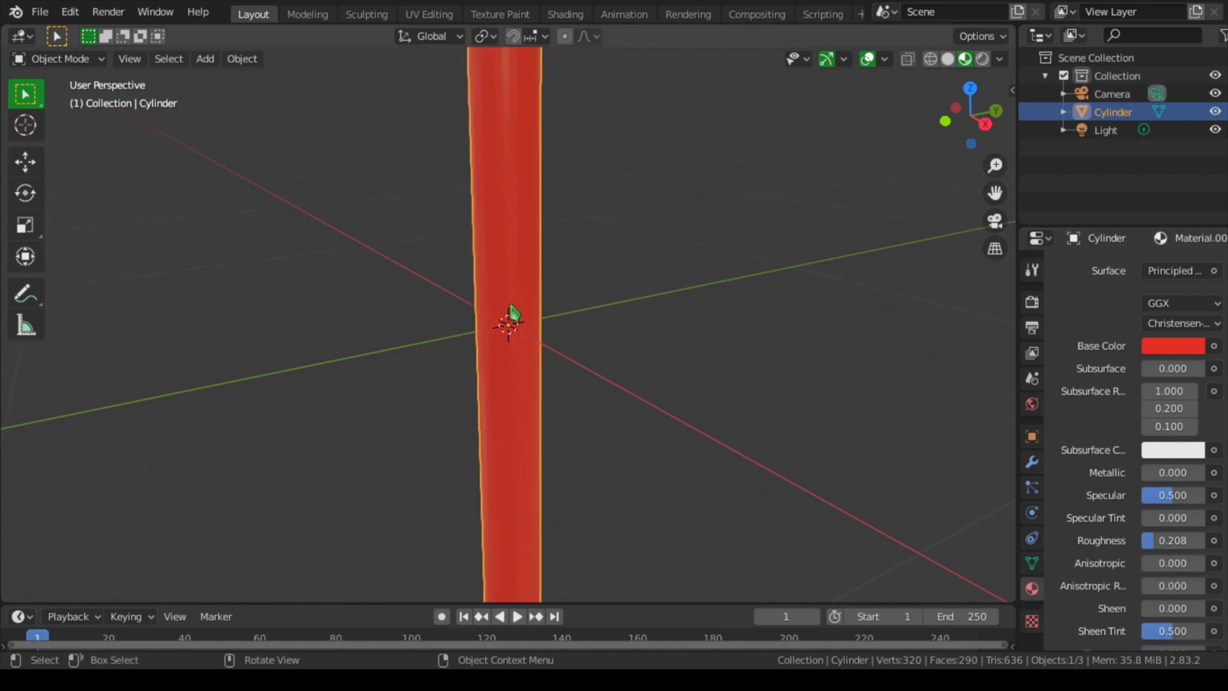
key("Escape")
middle_click_drag(570, 339, 537, 441)
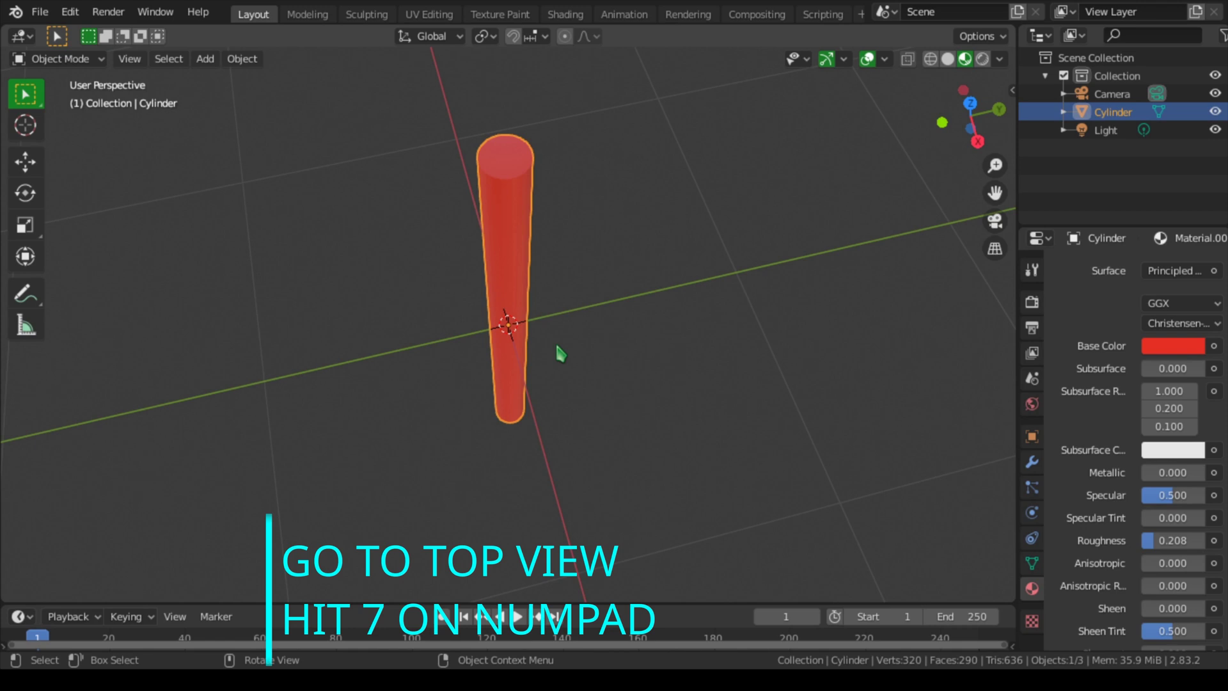
key("KP_7")
Step: Duplicate the red rod and move the copy right along X until it touches the original
scroll(559, 352, "up", 5)
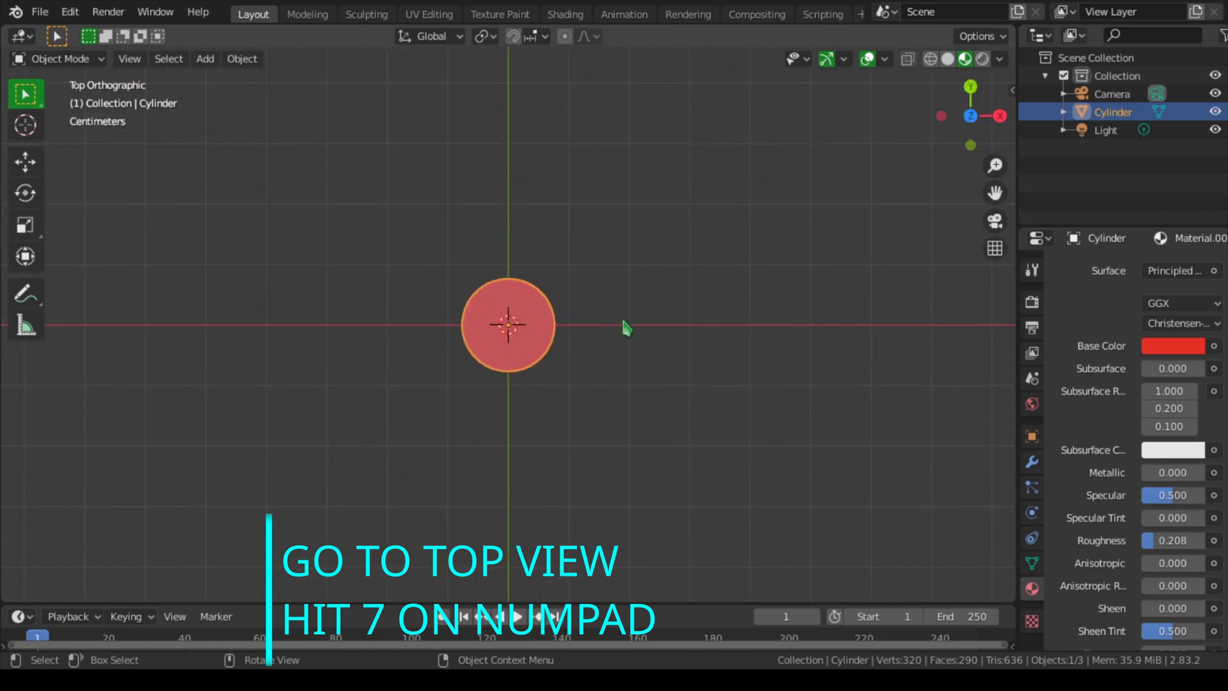
left_click(29, 164)
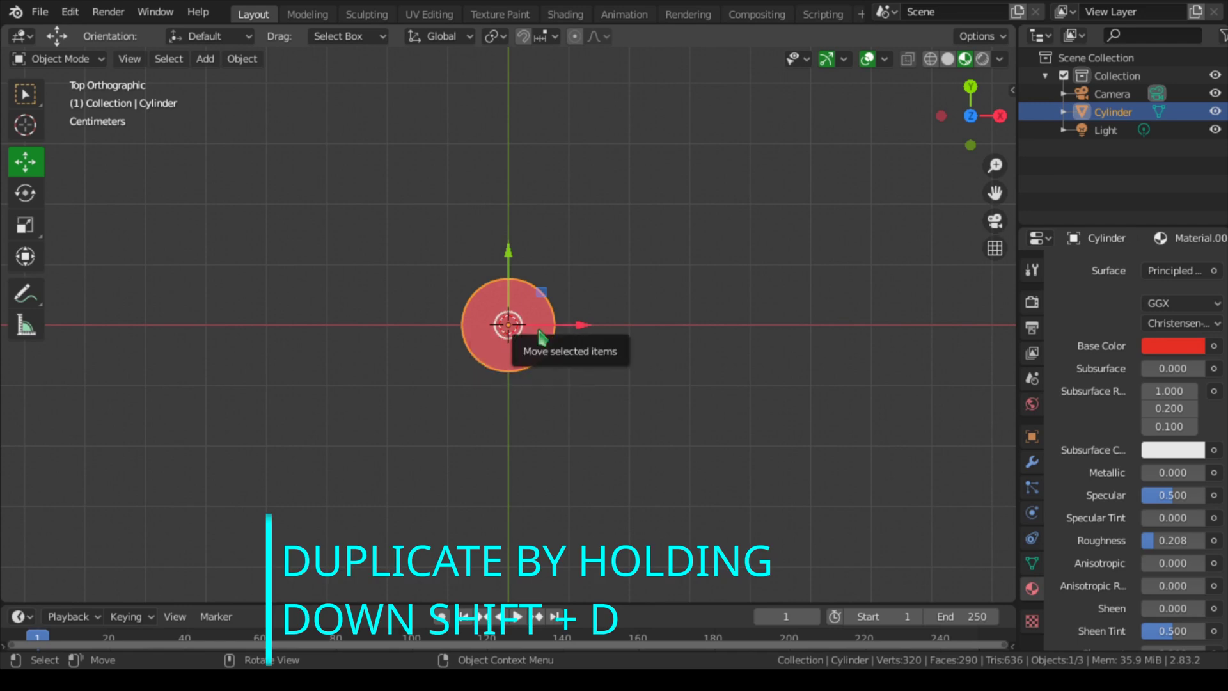
key("shift+d")
right_click(540, 336)
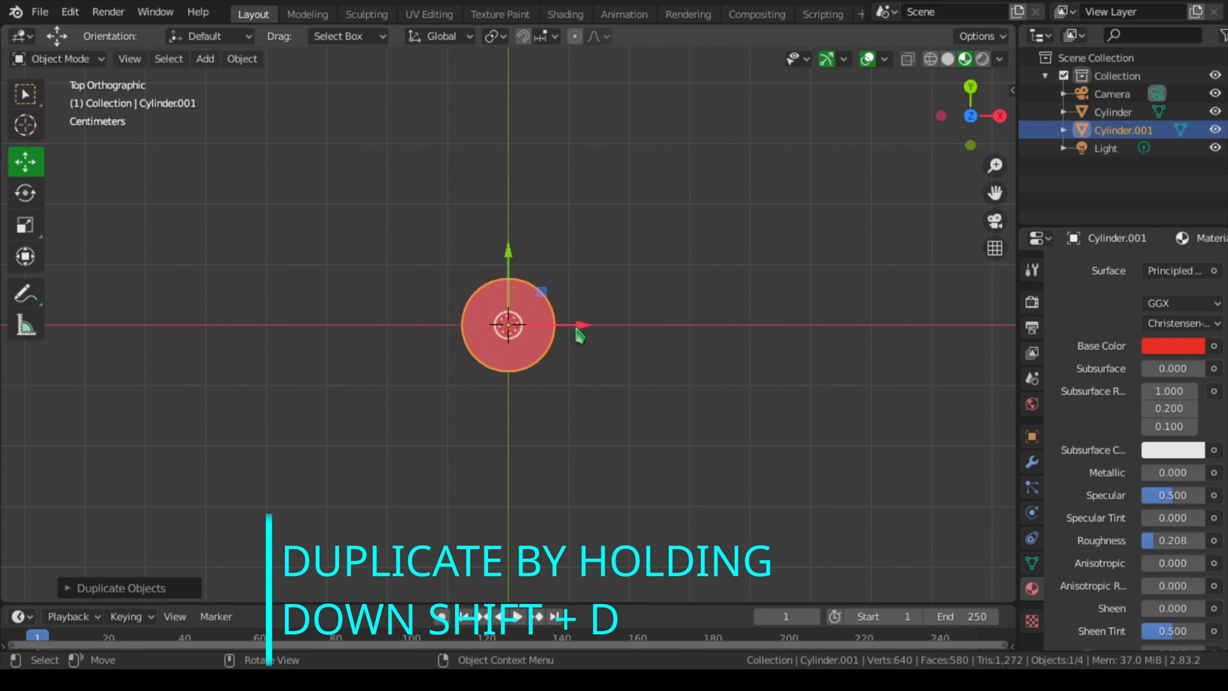
left_click_drag(581, 326, 676, 342)
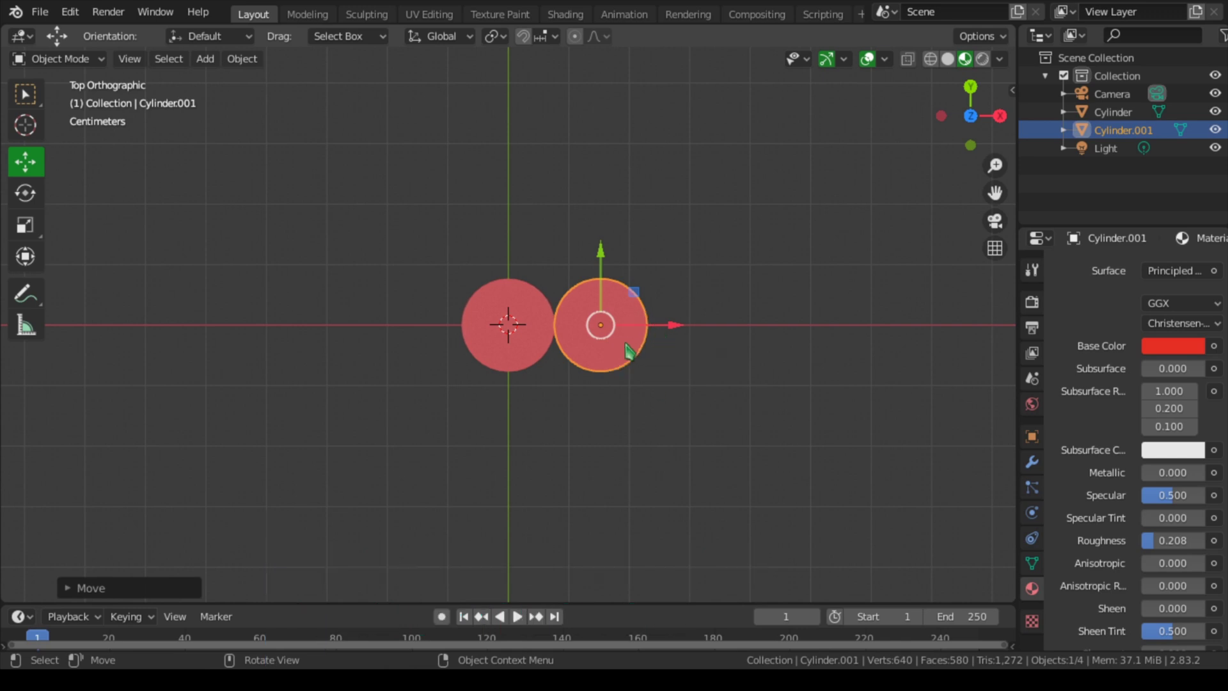
Step: Add a second material slot on Cylinder.001 holding a new blue Material.002
scroll(1052, 392, "up", 5)
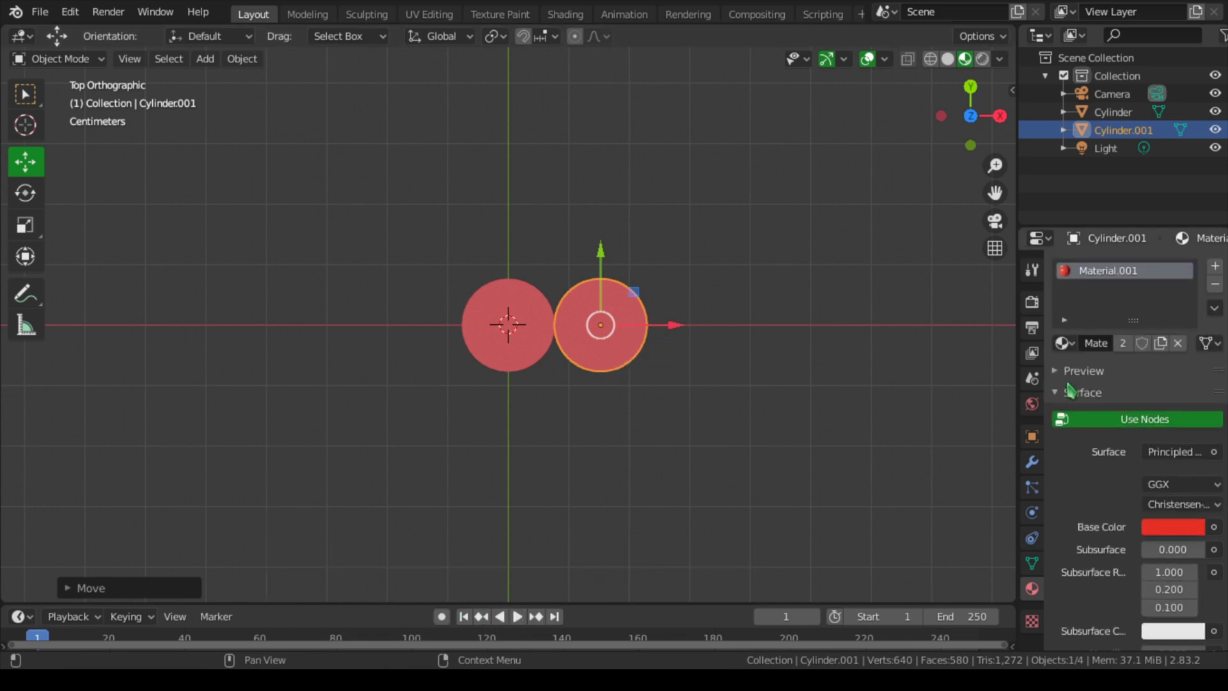
left_click(1217, 267)
left_click(1141, 379)
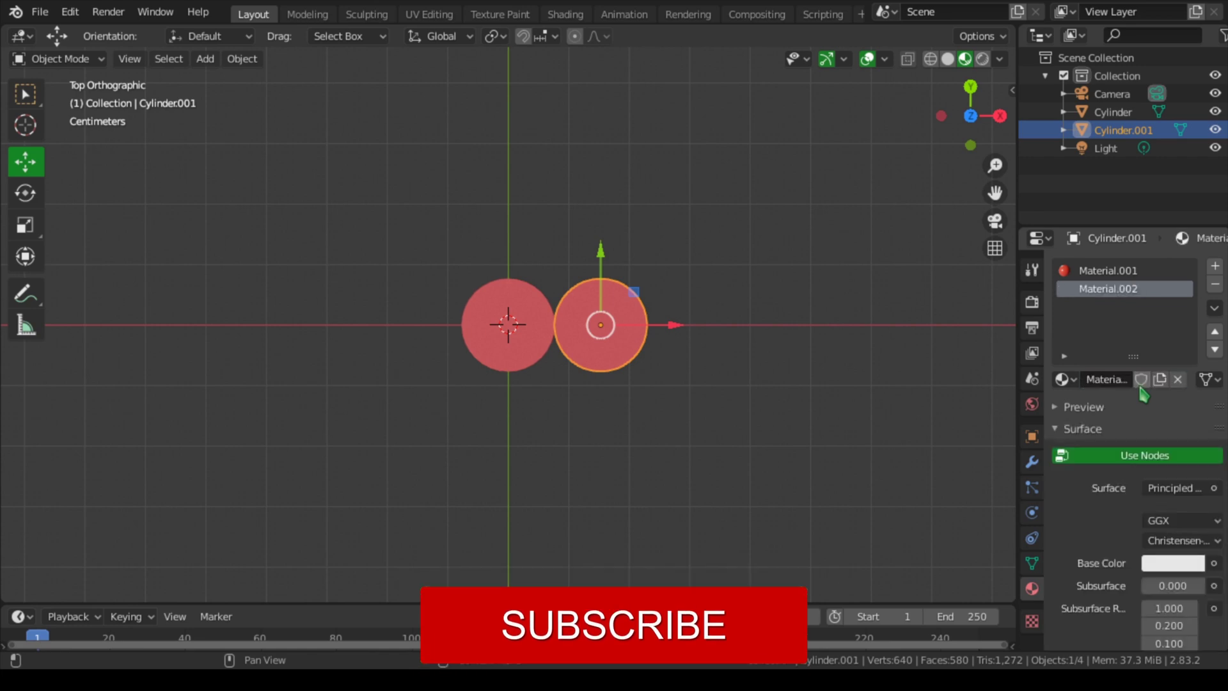
left_click(1164, 563)
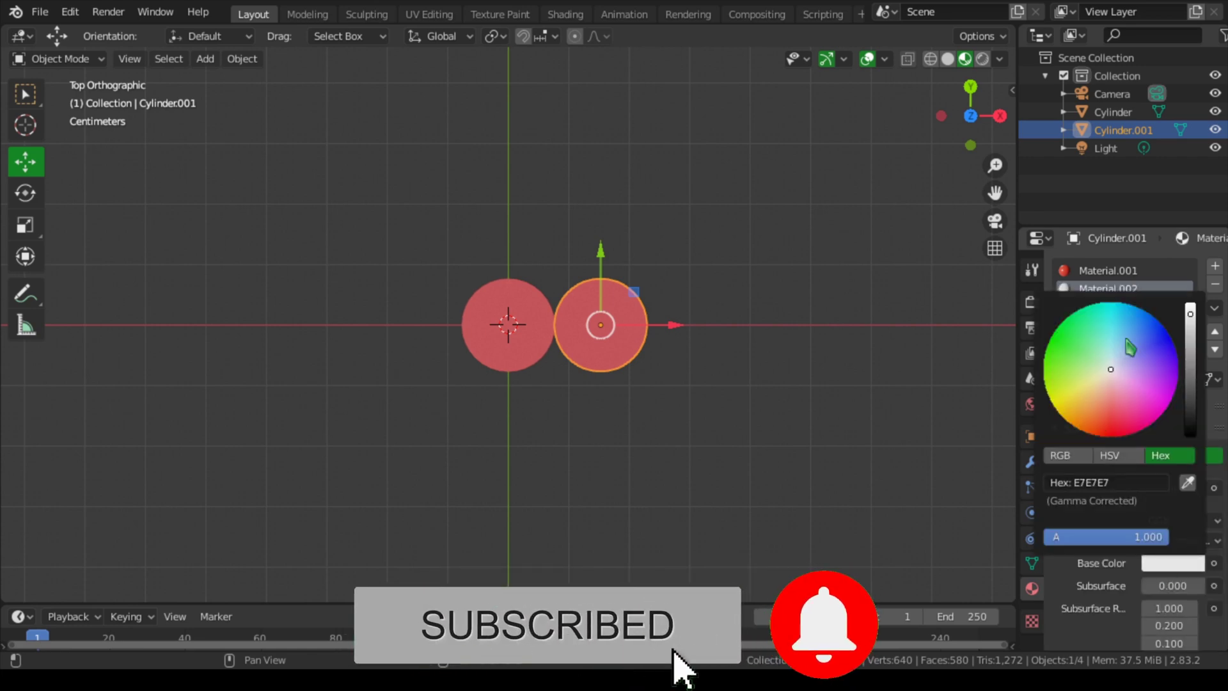
left_click(1170, 352)
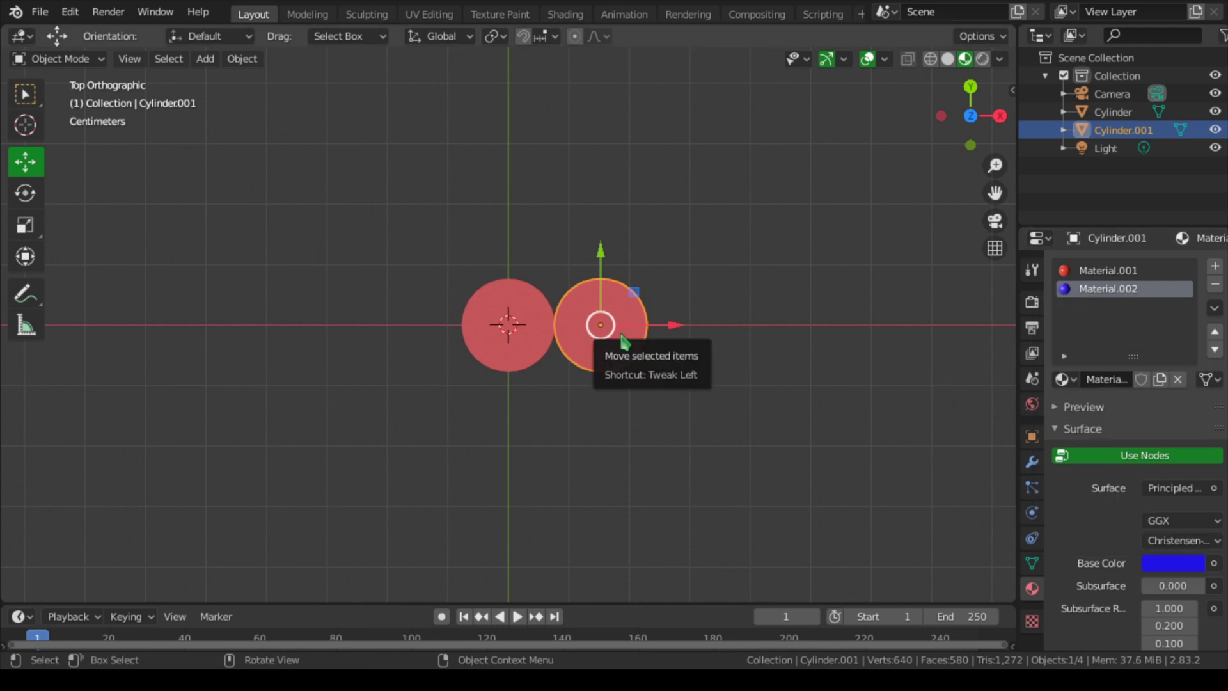
Step: Assign Material.002 to all faces of Cylinder.001, making the right rod blue
key("Tab")
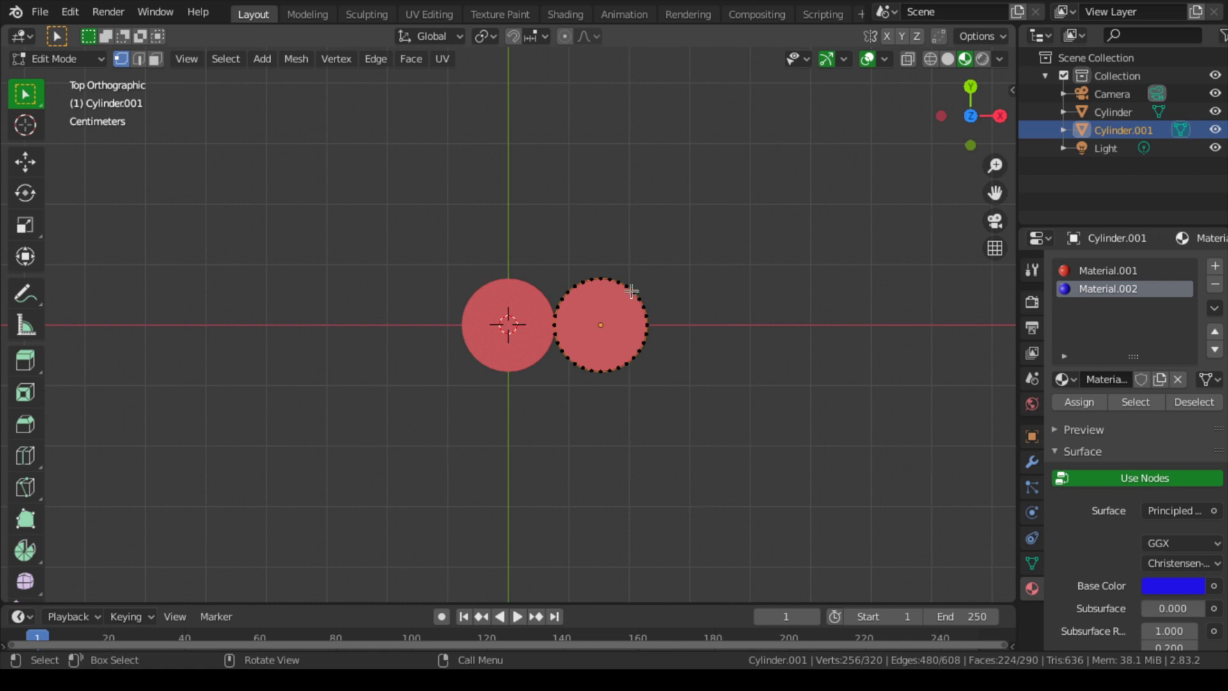
scroll(633, 288, "up", 3)
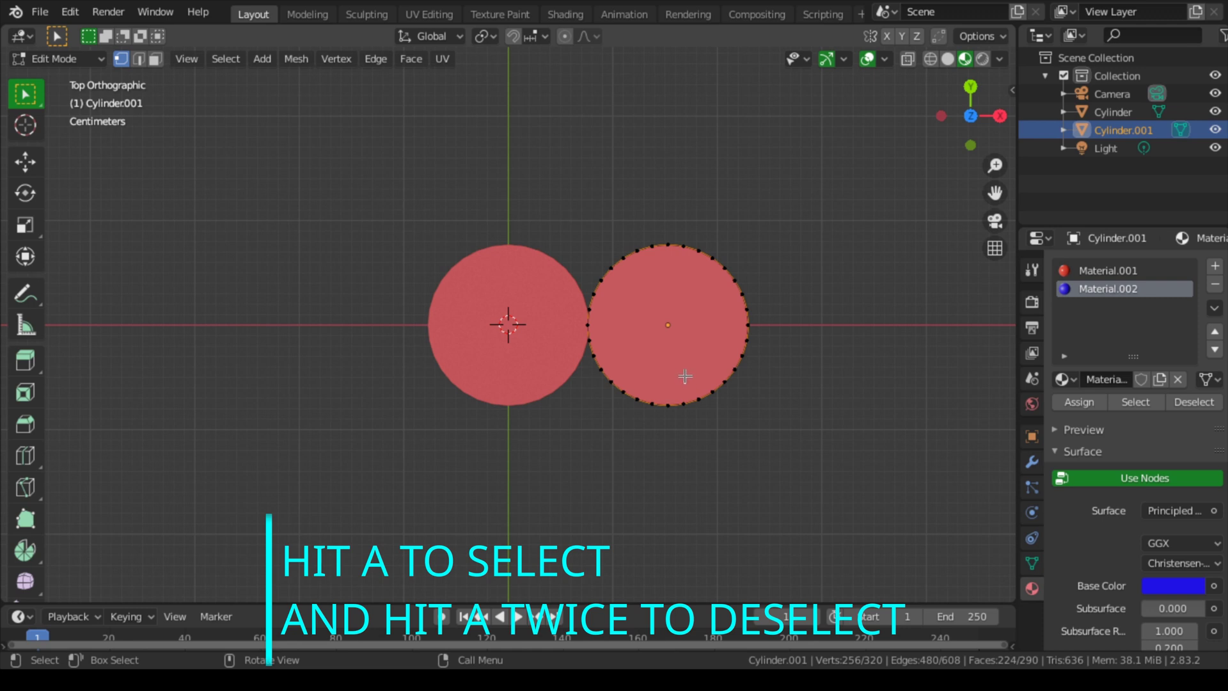
key("a")
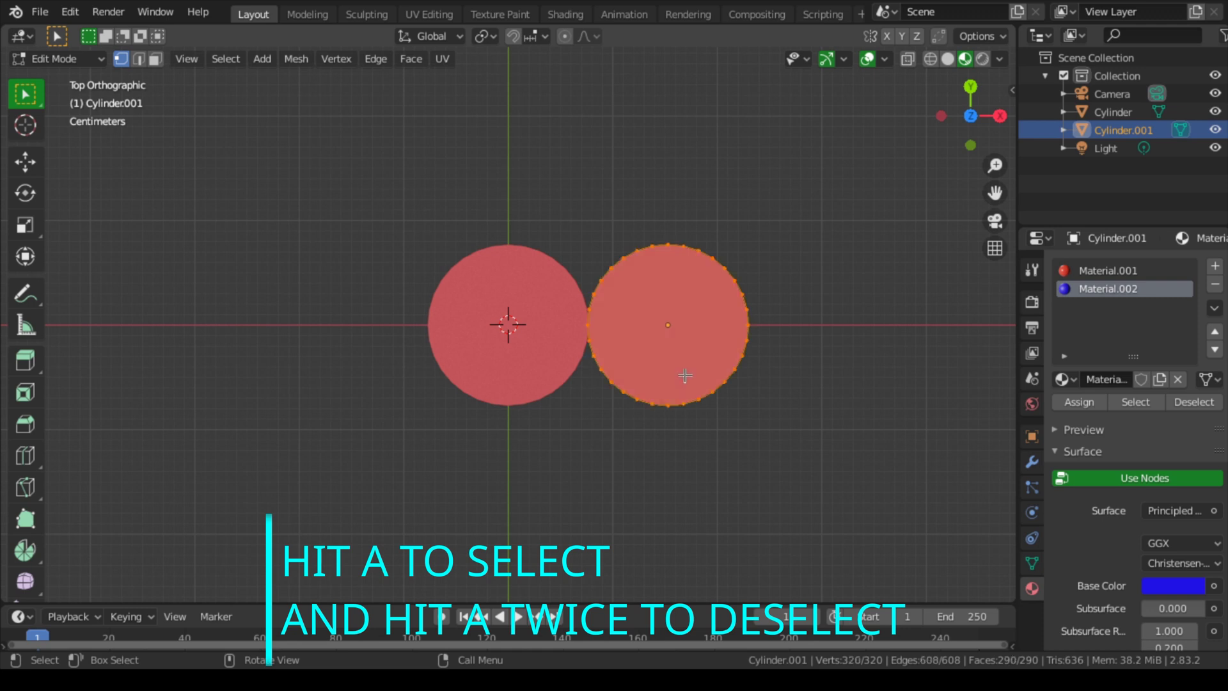
left_click(1079, 403)
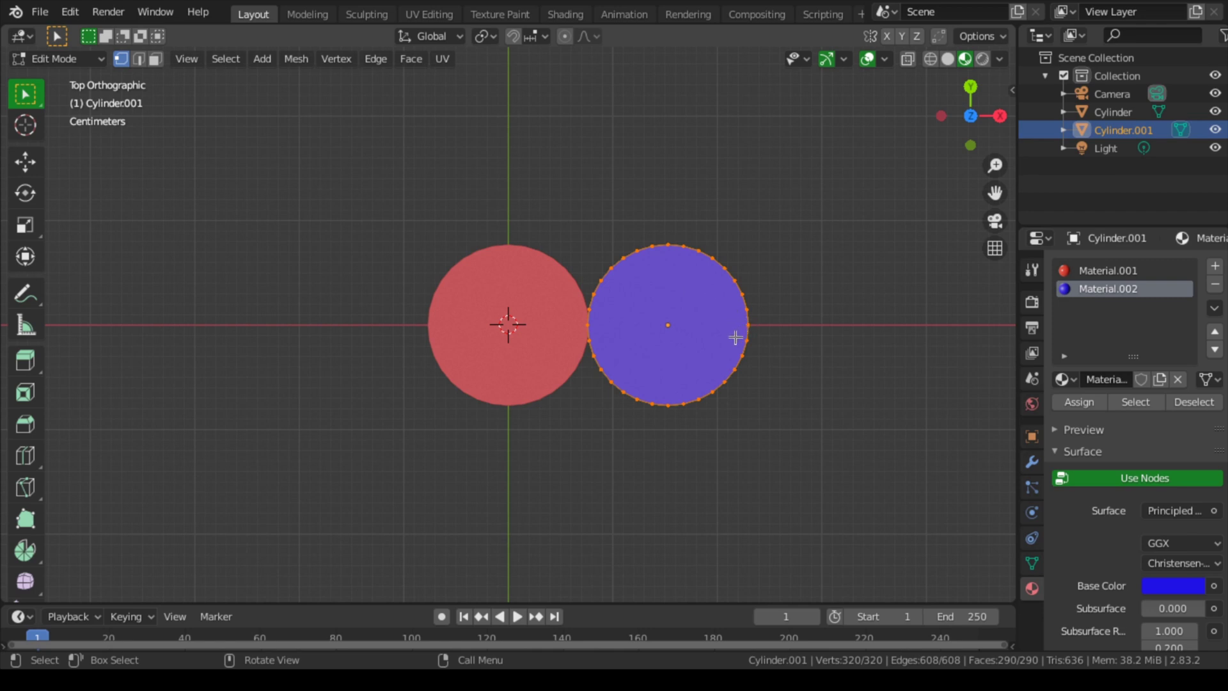
key("Tab")
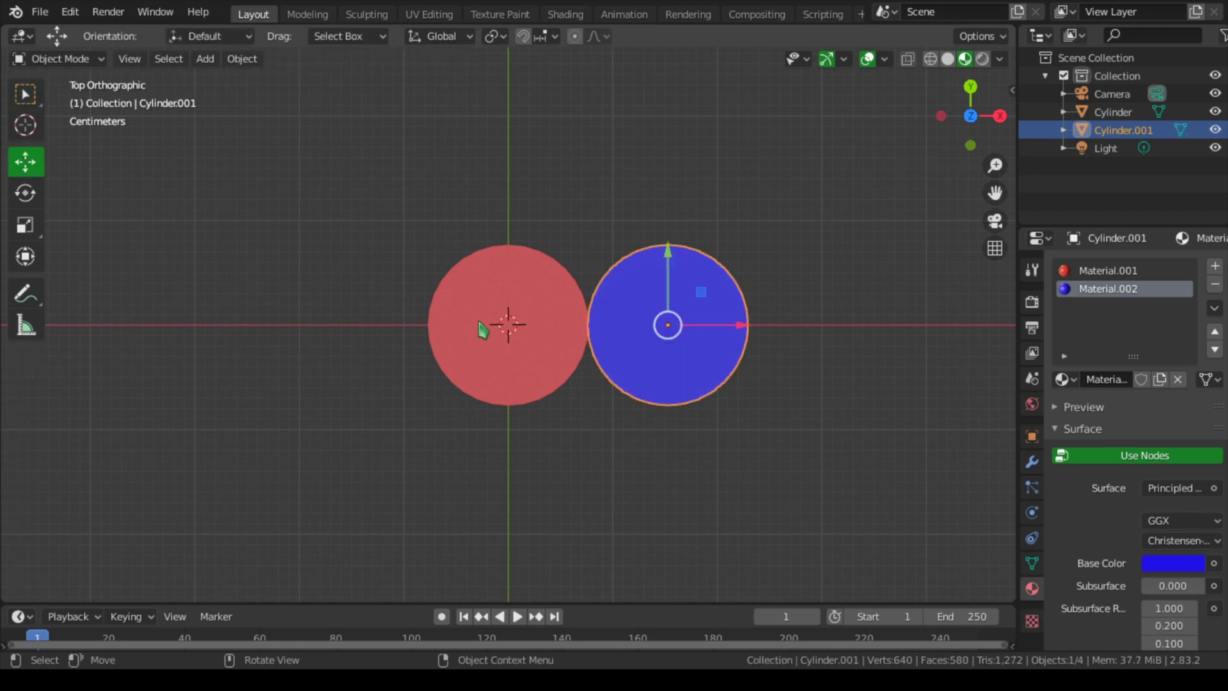
Step: Duplicate both rods and move the copies 0.1256 m up along Y into a 2×2 grid
left_click_drag(397, 231, 793, 446)
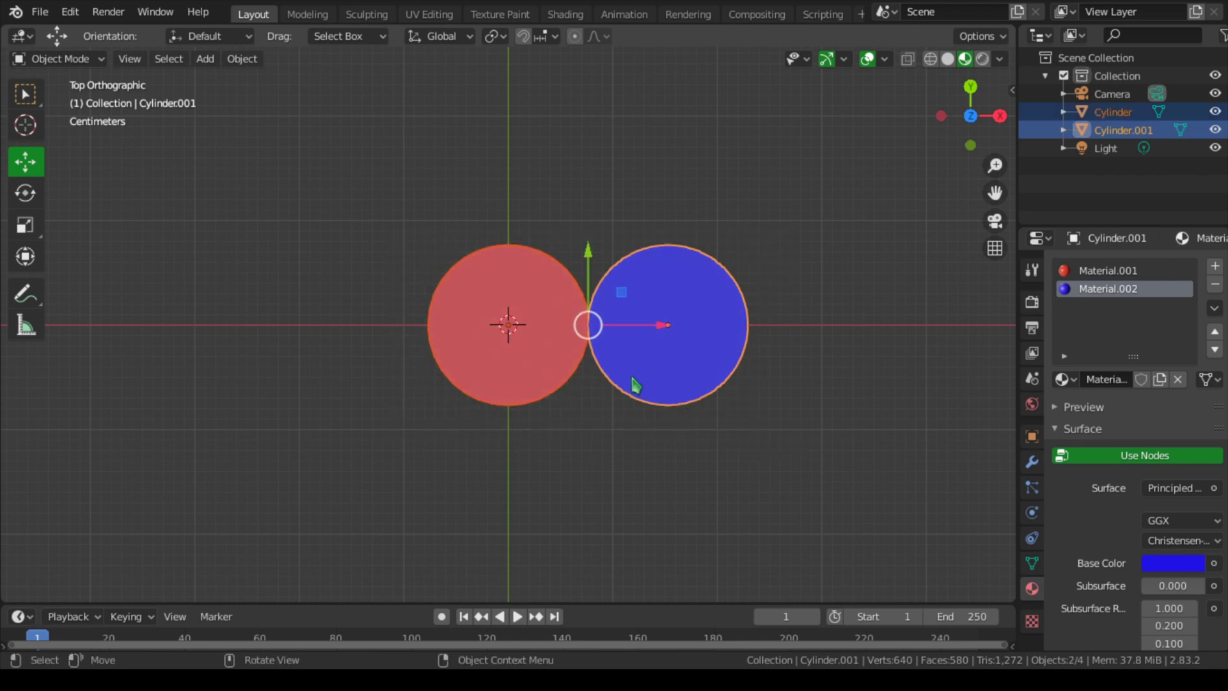
key("shift+d")
key("Escape")
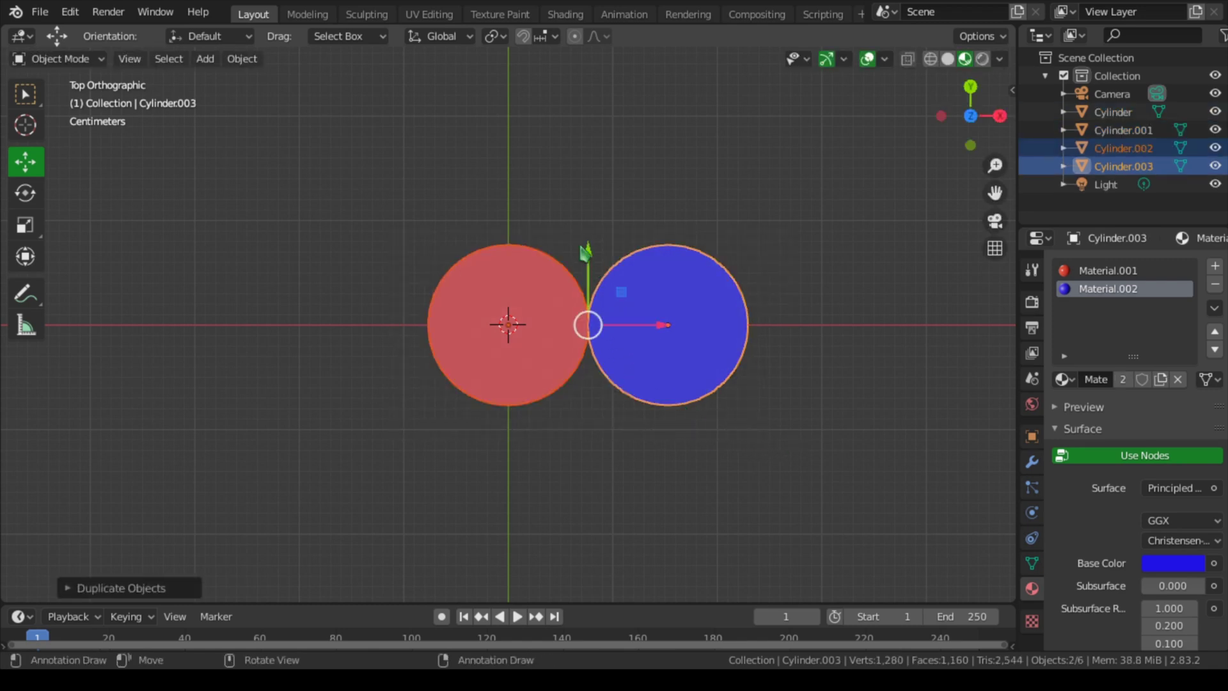
left_click_drag(586, 254, 600, 99)
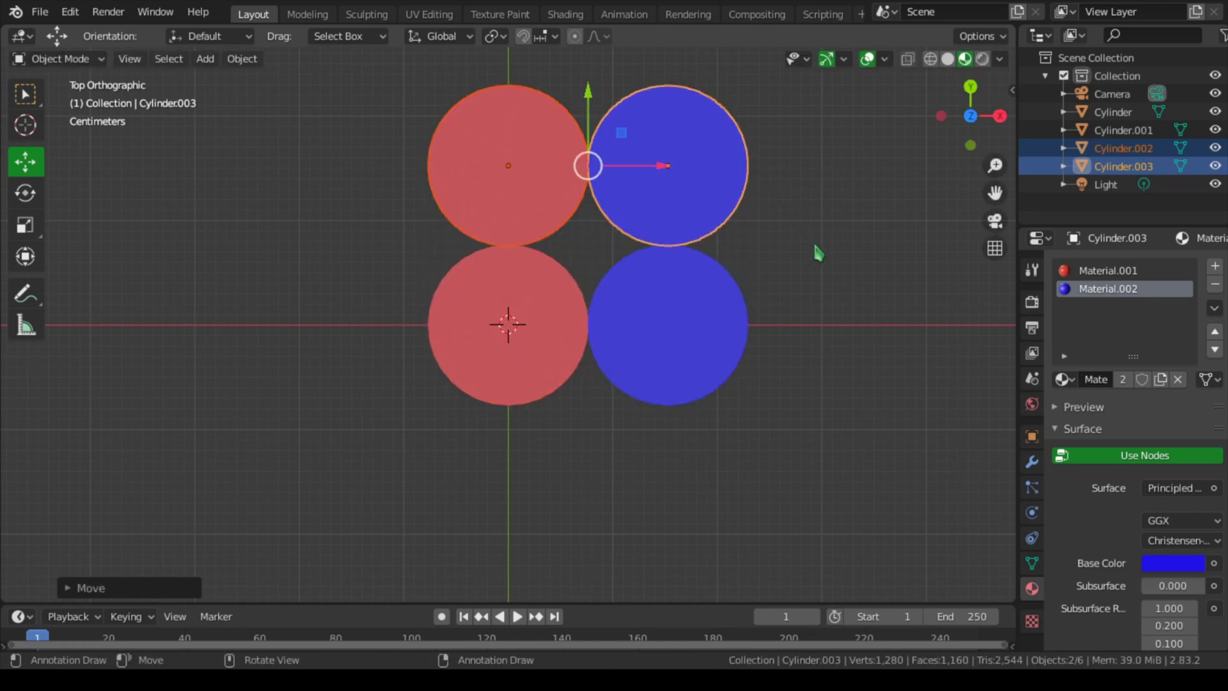
left_click(814, 249)
Step: Give the top-left rod a new slot with a slightly darkened green Material.003
left_click(524, 178)
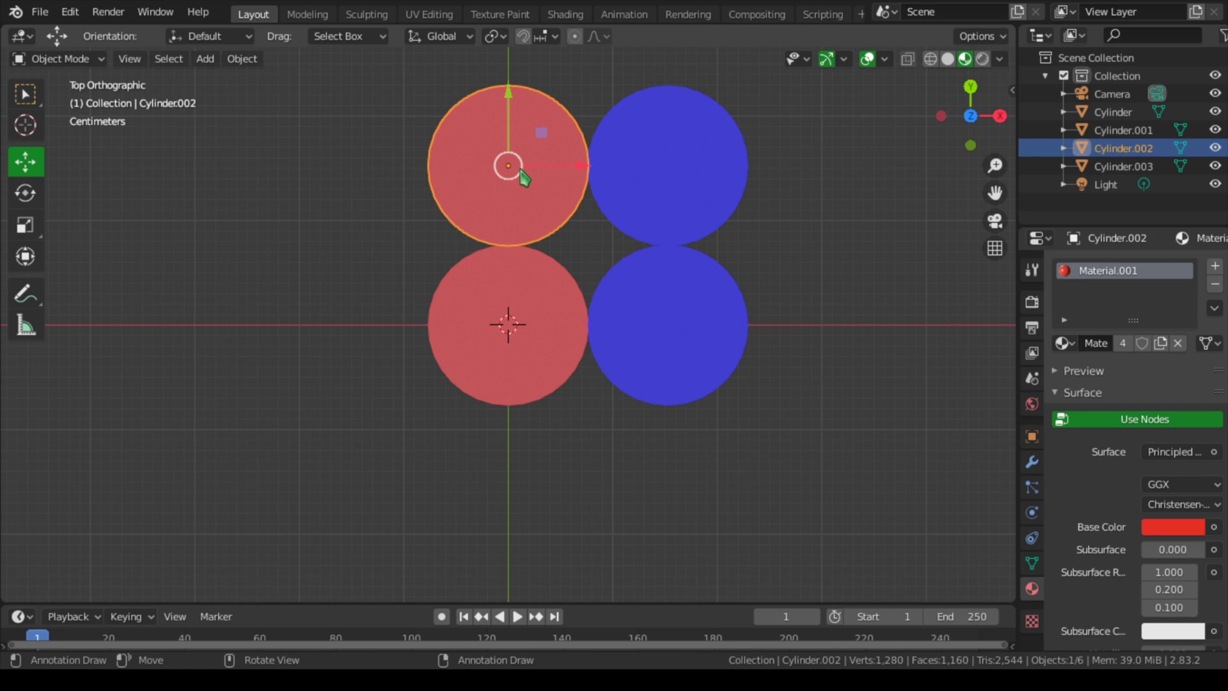
left_click(1215, 272)
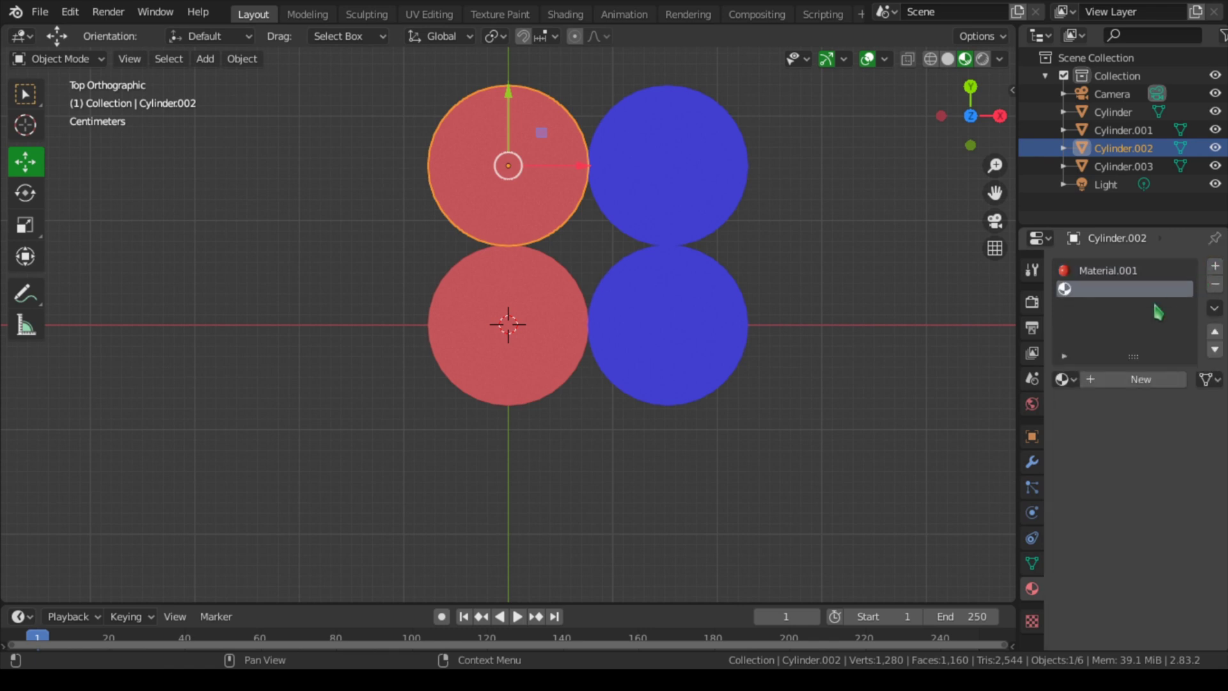
left_click(1146, 378)
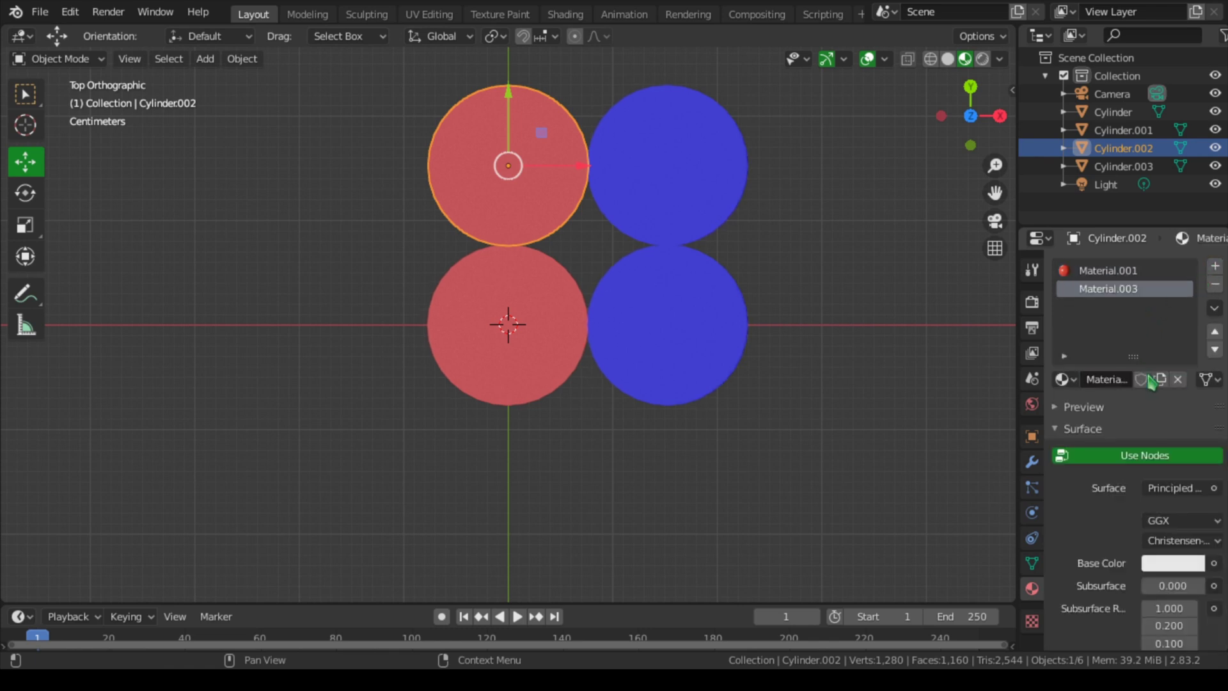
left_click(1169, 566)
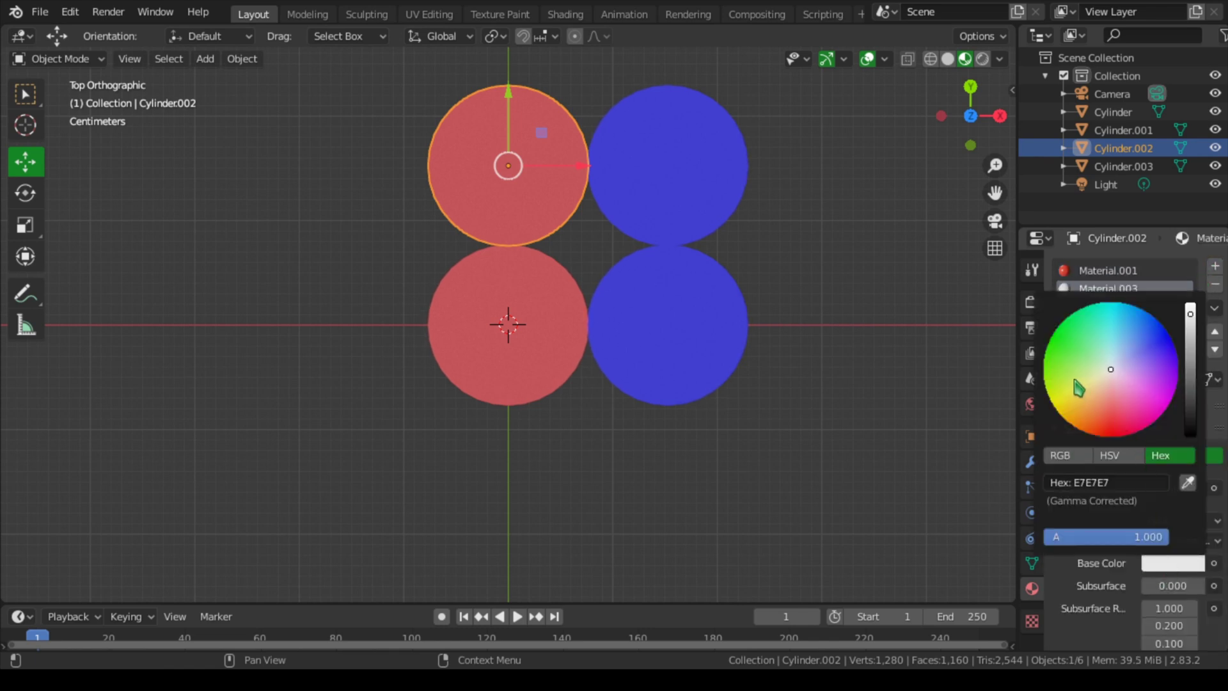
left_click(1062, 340)
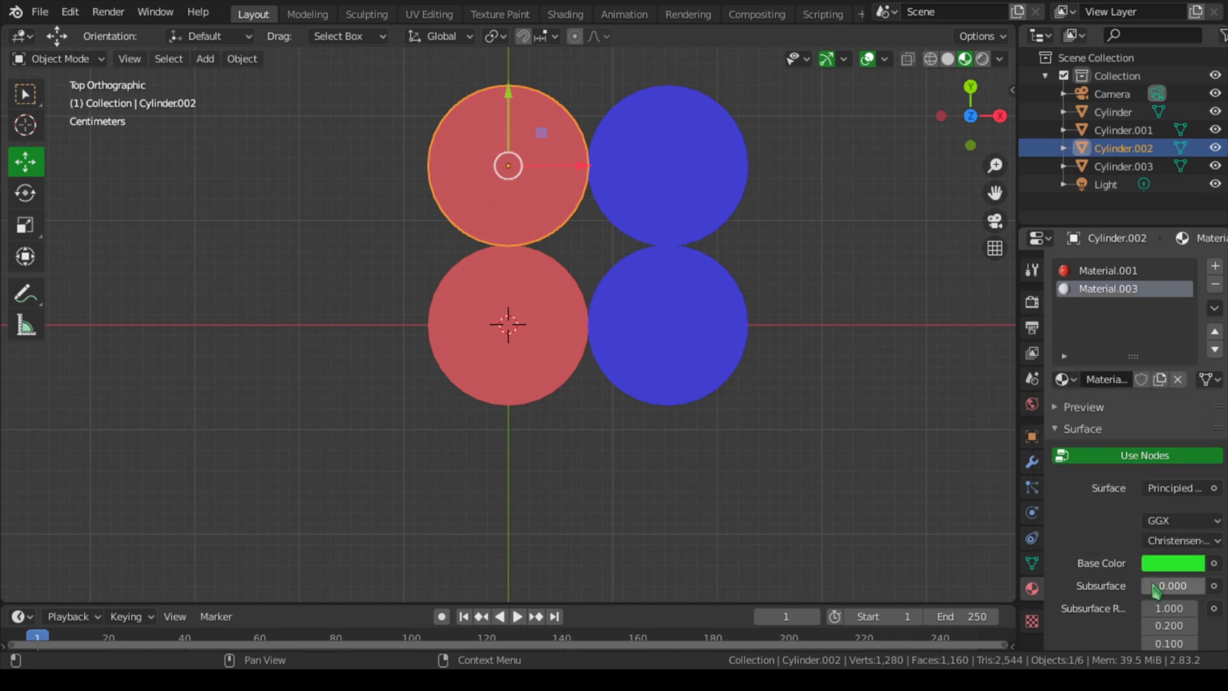
left_click(1172, 562)
left_click_drag(1191, 328, 1191, 348)
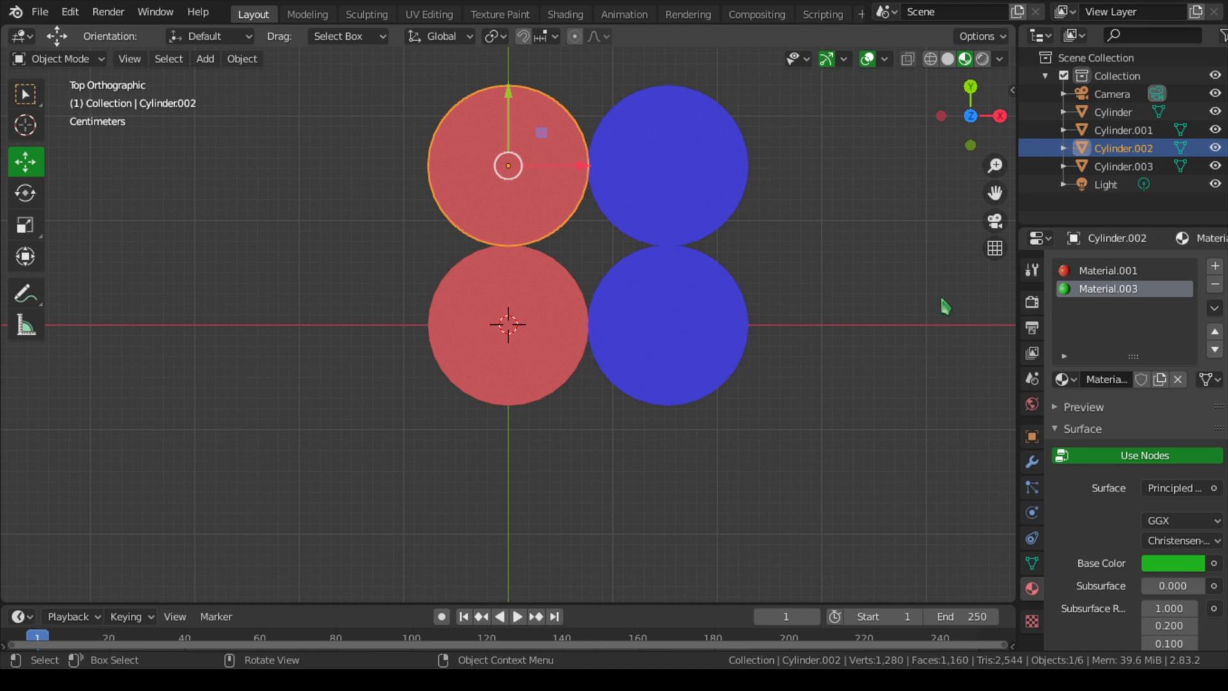
Step: Assign the green material to all faces of Cylinder.002
key("Tab")
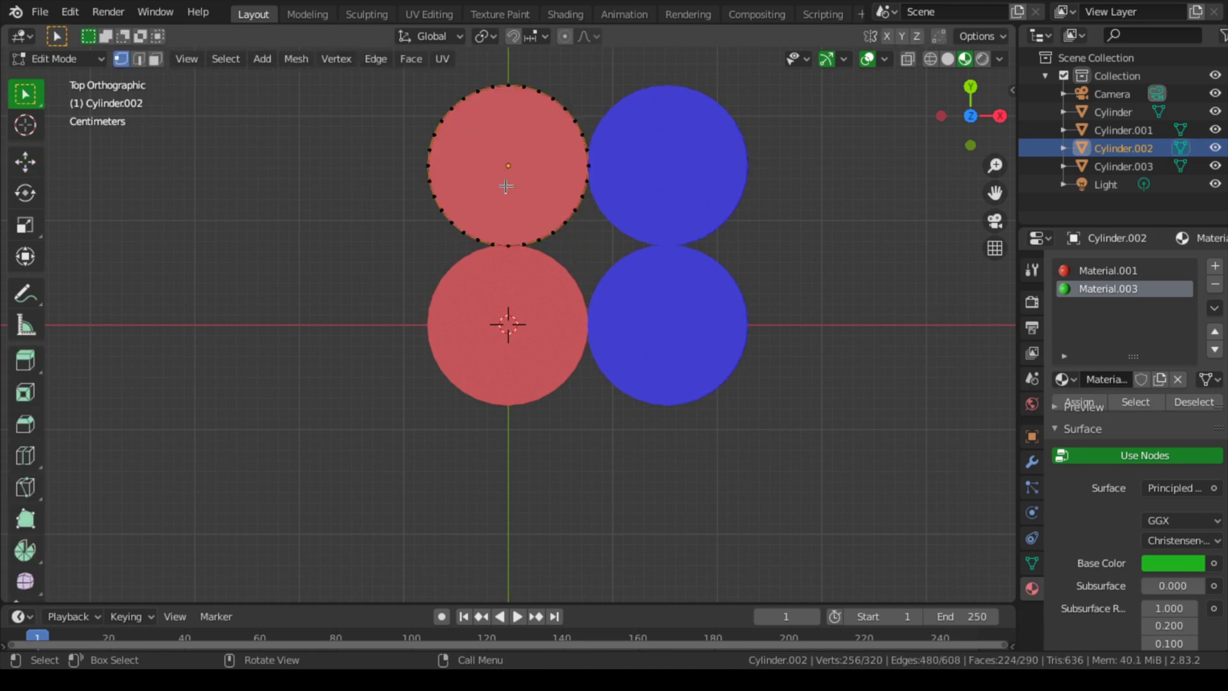
key("a")
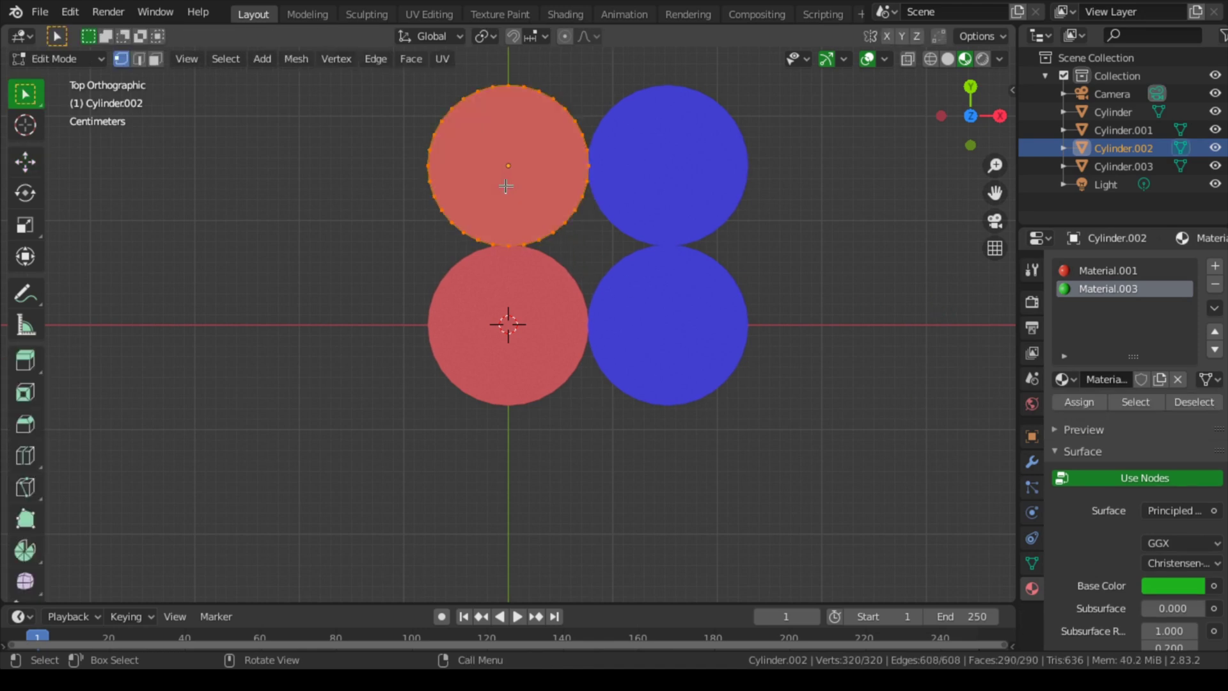
left_click(1079, 403)
key("Tab")
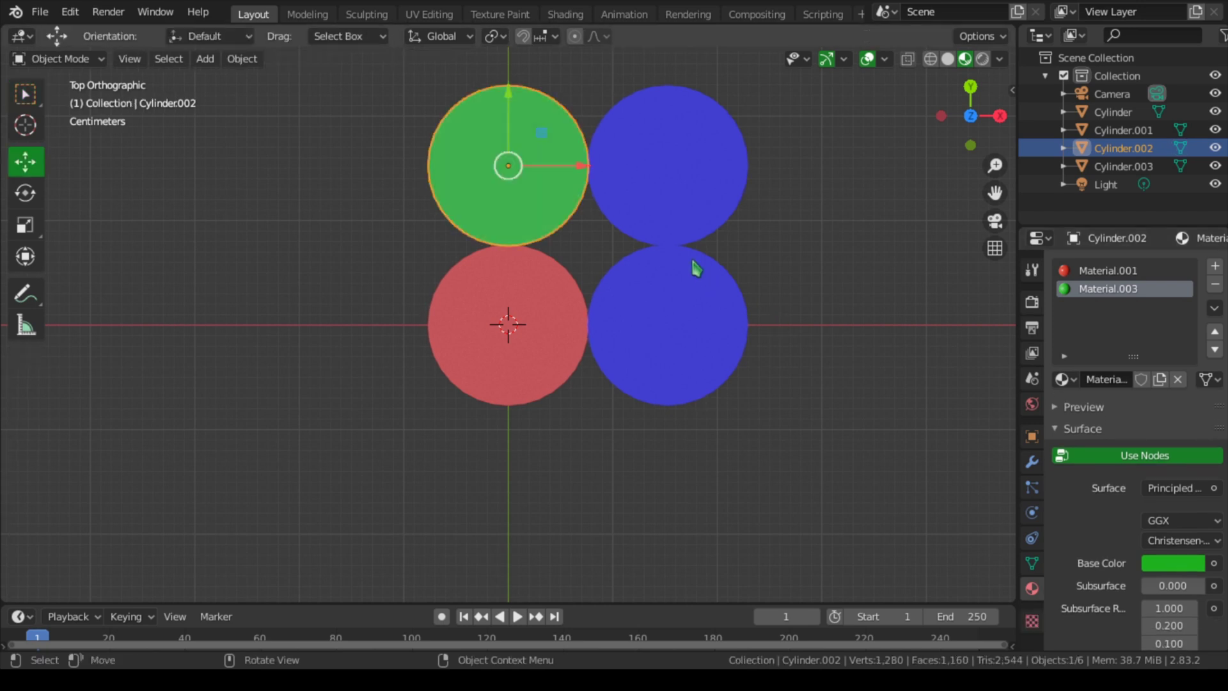
left_click(651, 207)
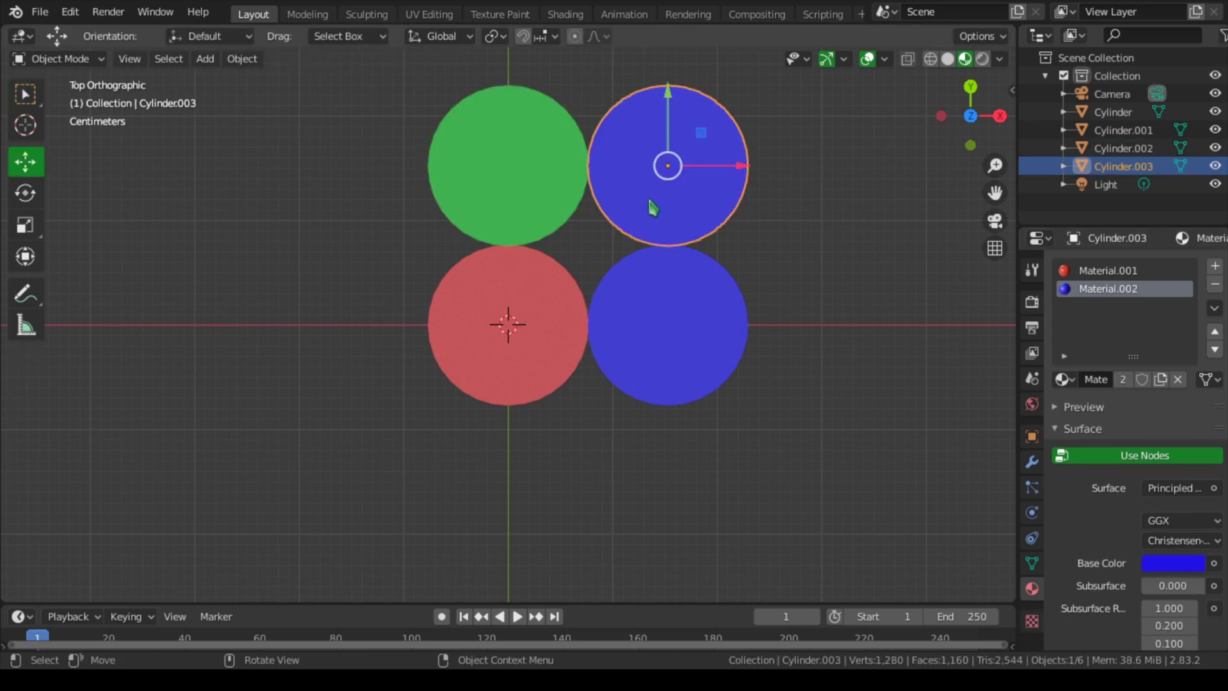
Step: Add a new slot on Cylinder.003 with a white Material.004 and lowered roughness
left_click(1214, 268)
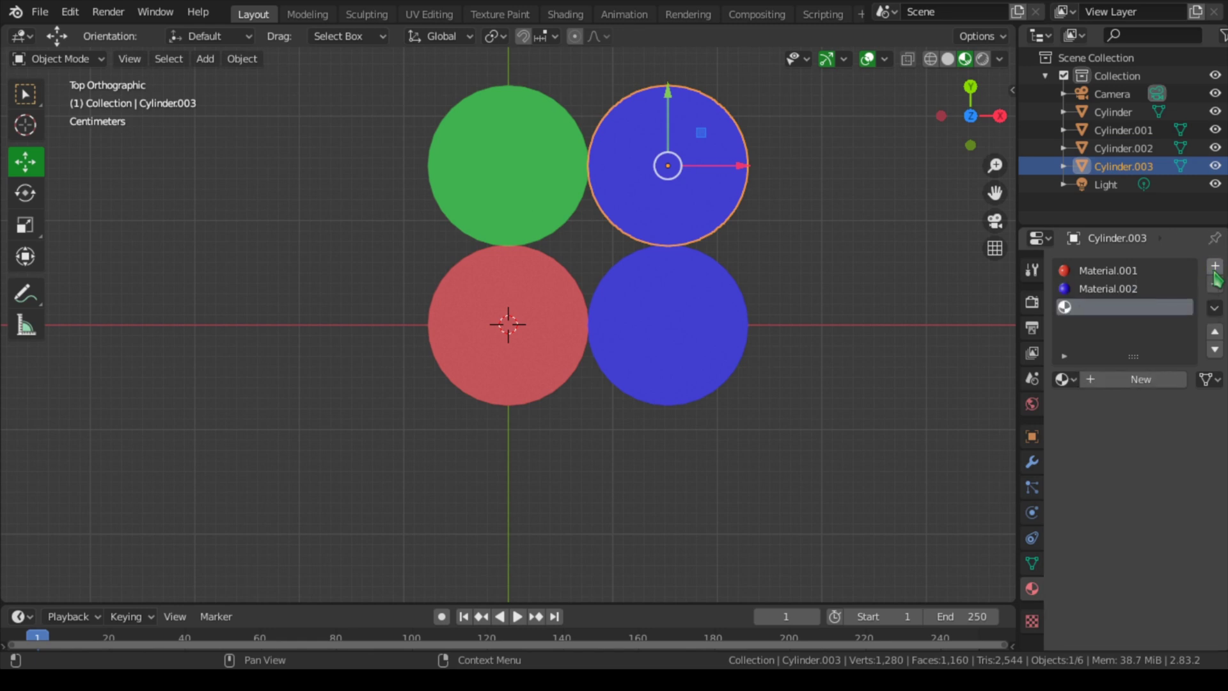
left_click(1139, 381)
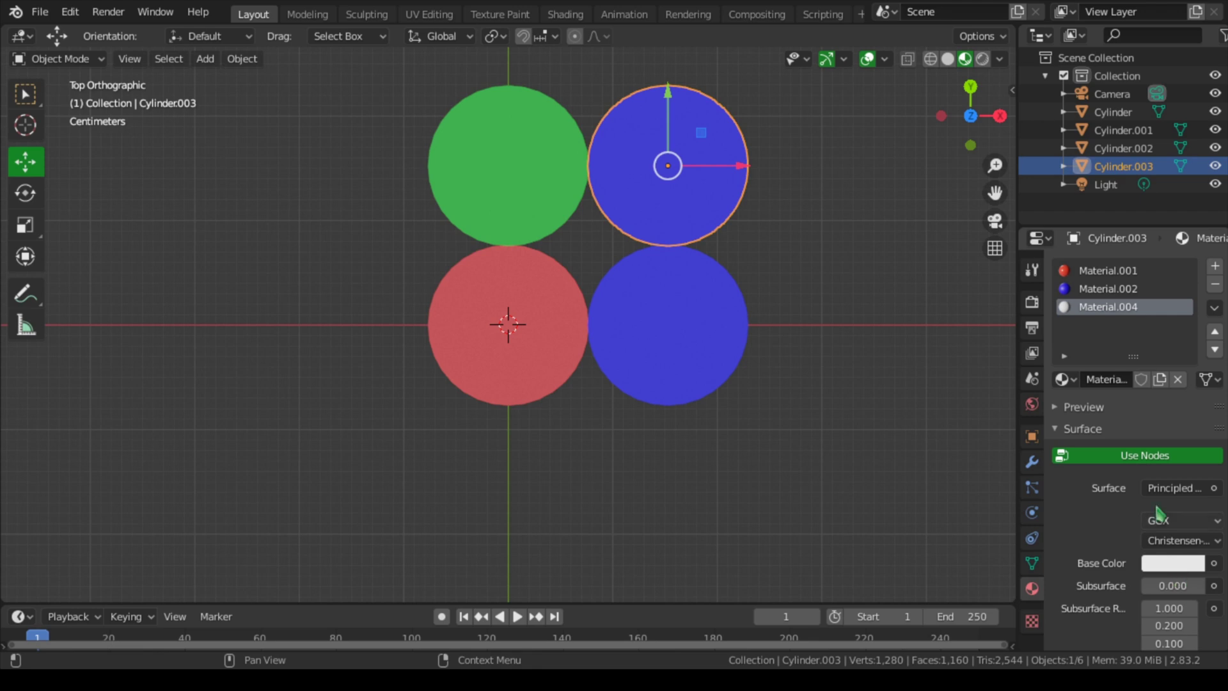
scroll(1170, 537, "down", 6)
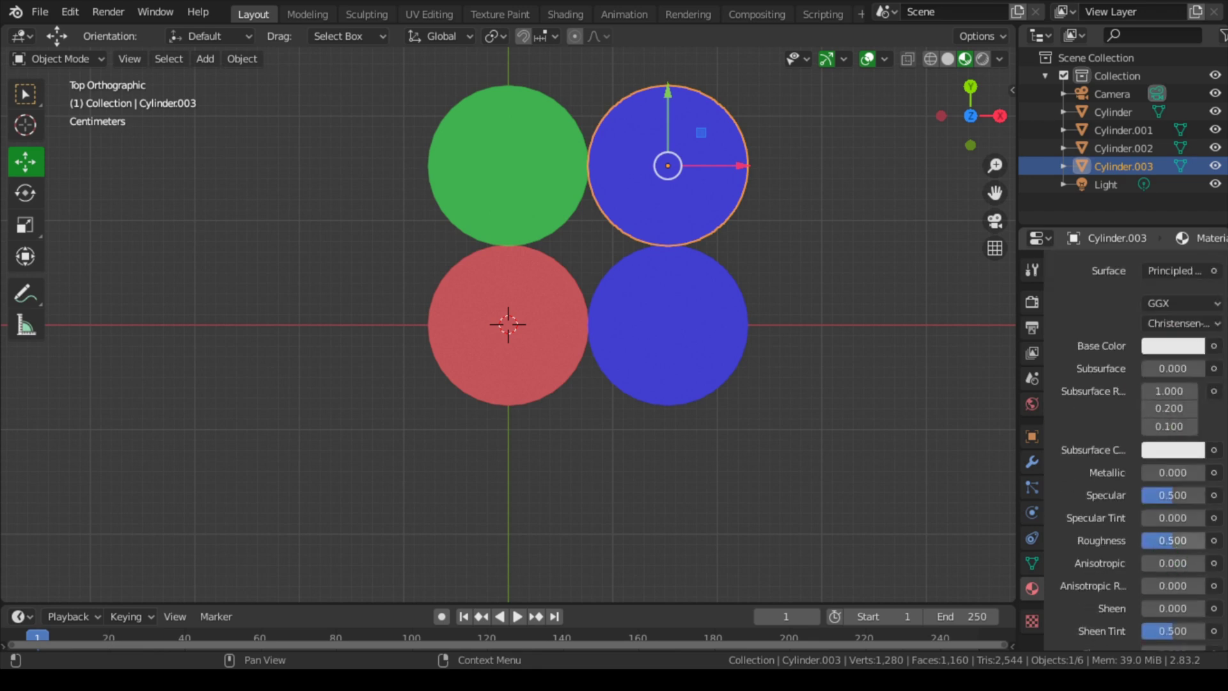
left_click_drag(1172, 541, 1165, 540)
scroll(1151, 351, "up", 6)
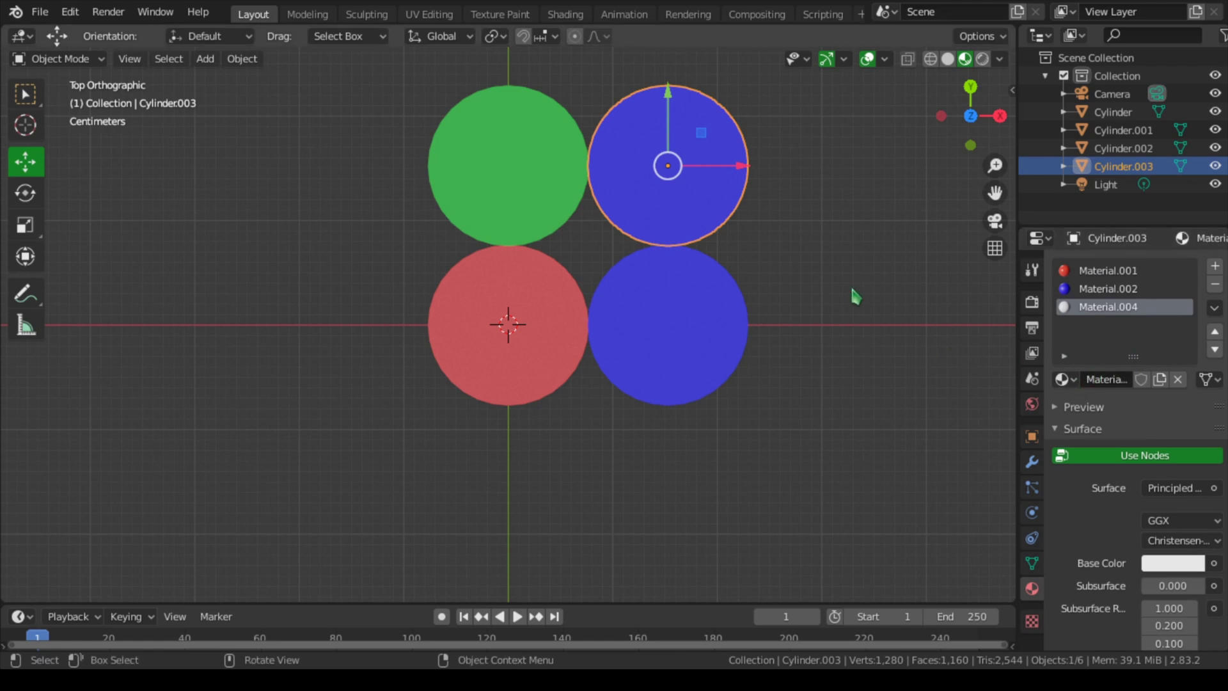
Step: Assign Material.004 to all faces of the top-right rod
key("Tab")
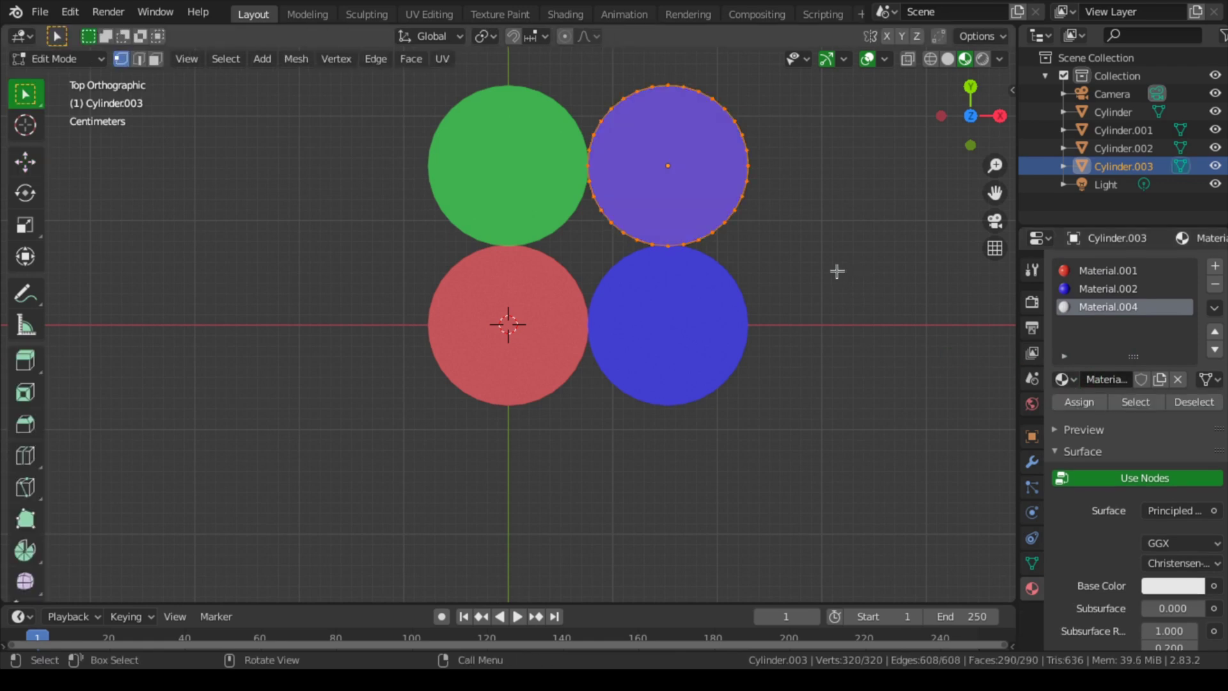
left_click(1078, 401)
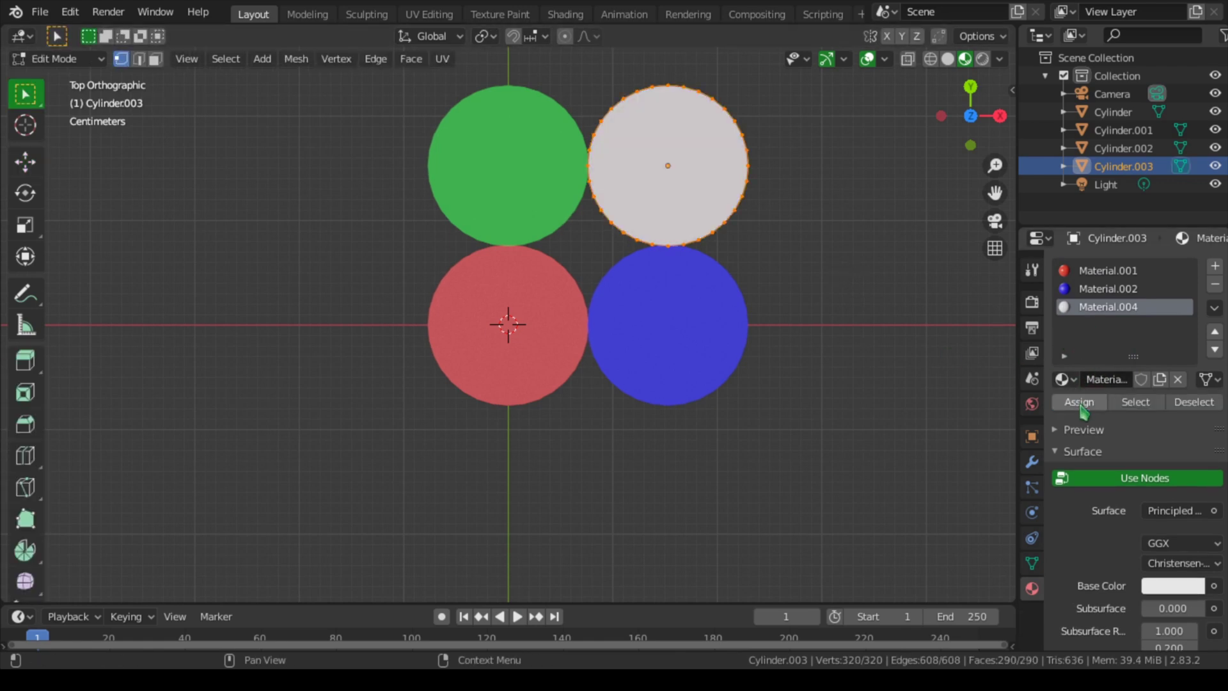
key("Tab")
left_click(666, 324)
Step: Lower the blue material's Roughness so the blue cylinder looks glossier
scroll(1072, 493, "down", 6)
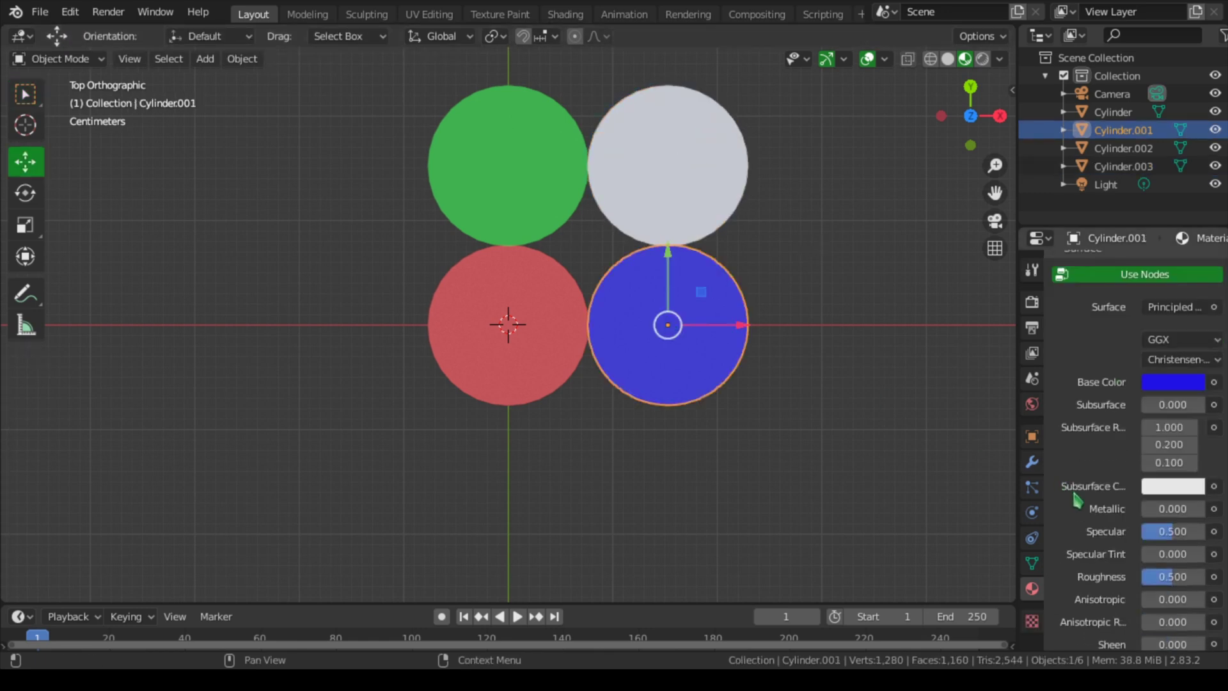
left_click_drag(1172, 577, 1144, 577)
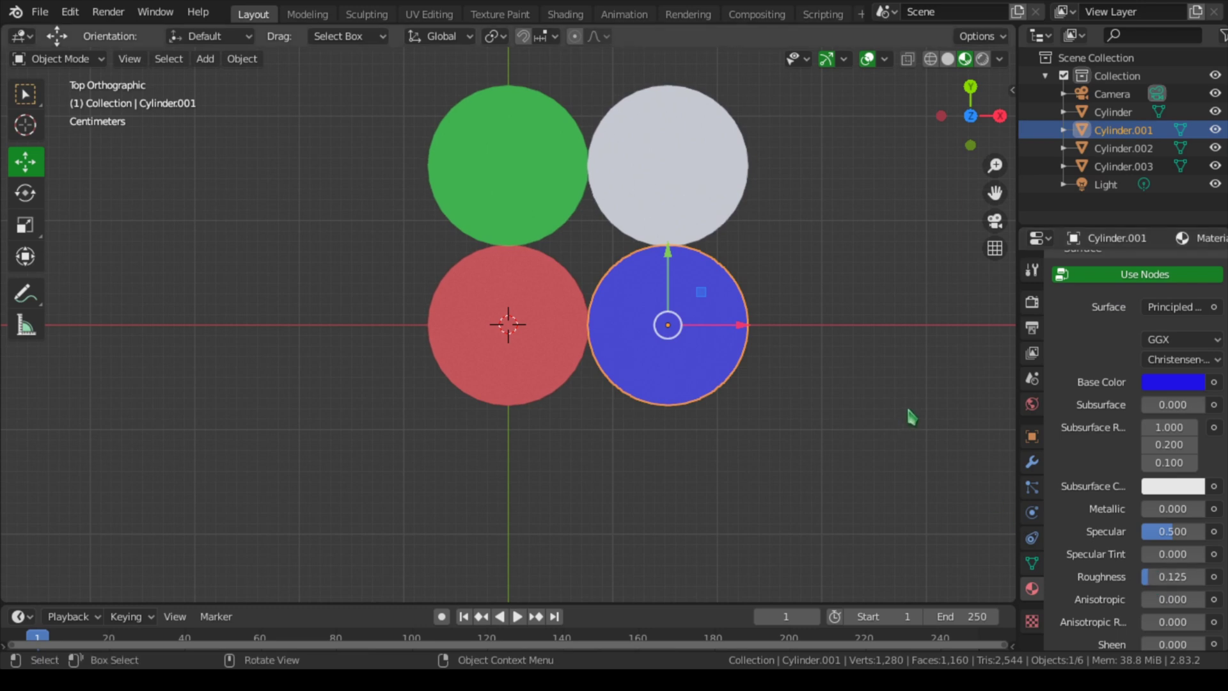
left_click(833, 386)
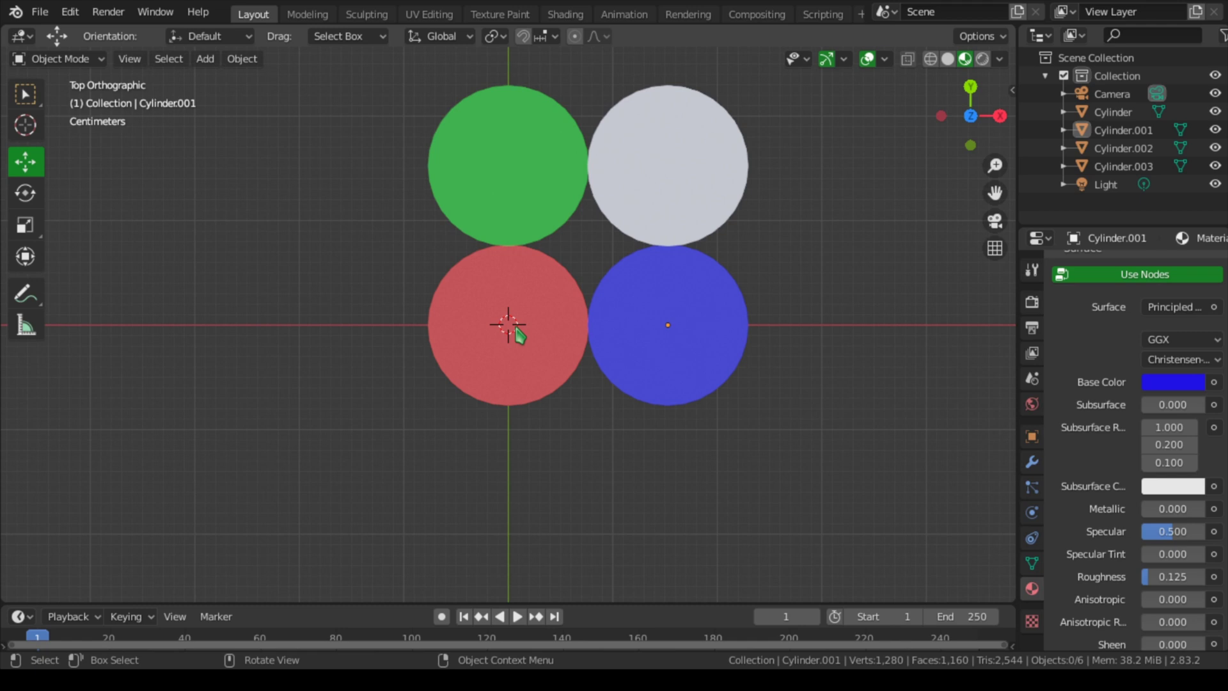
Step: Box-select the green, white, red and blue cylinders together
scroll(517, 329, "down", 2)
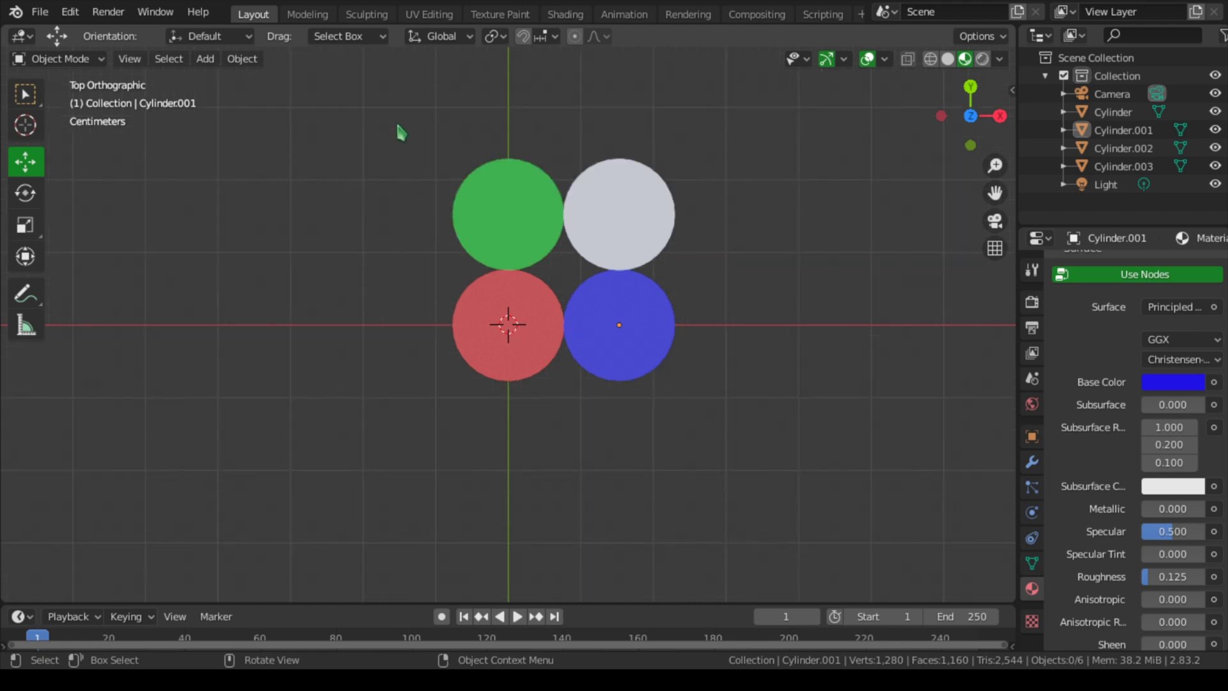
left_click(519, 216, "shift")
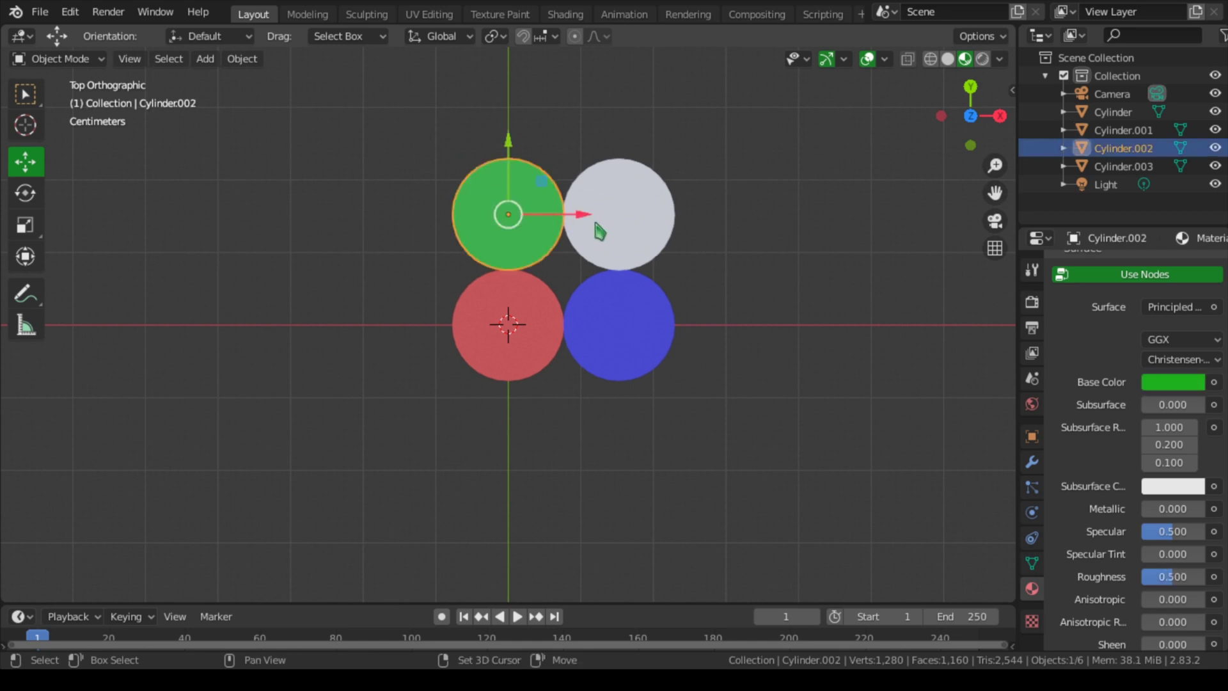
left_click(607, 230, "shift")
left_click(755, 256)
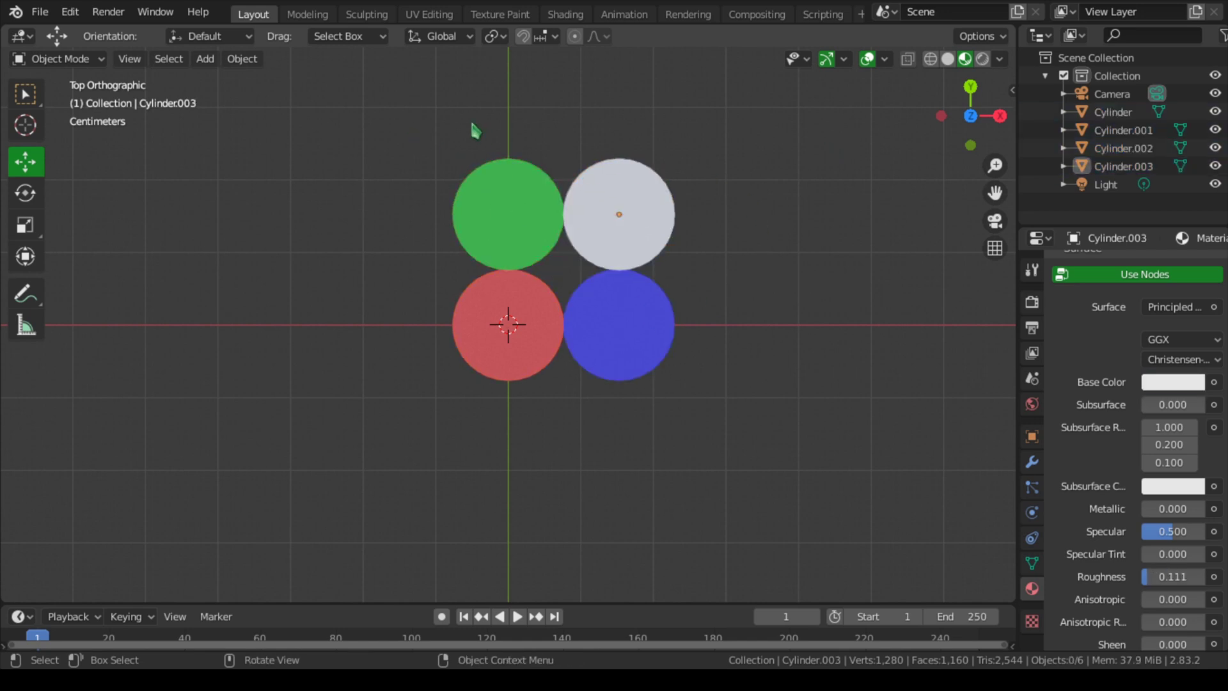
left_click_drag(425, 106, 717, 449)
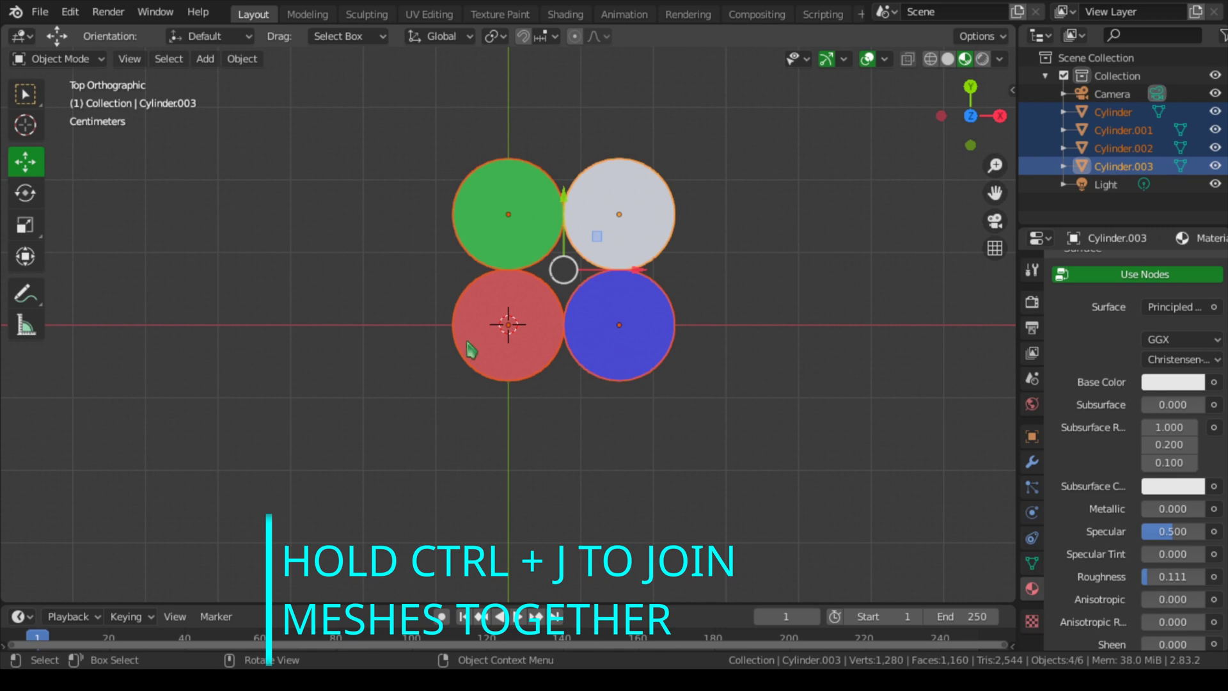
Step: Join the four cylinders into Cylinder.003 and nudge it slightly left along X
left_click(247, 61)
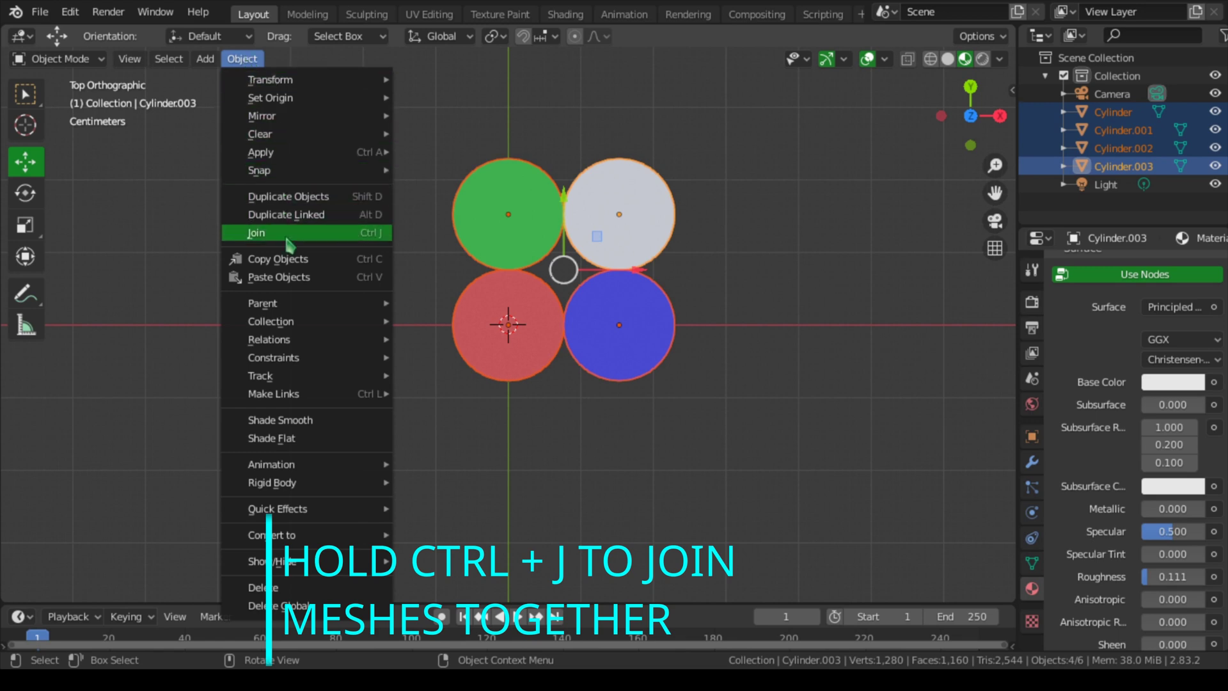
left_click(286, 238)
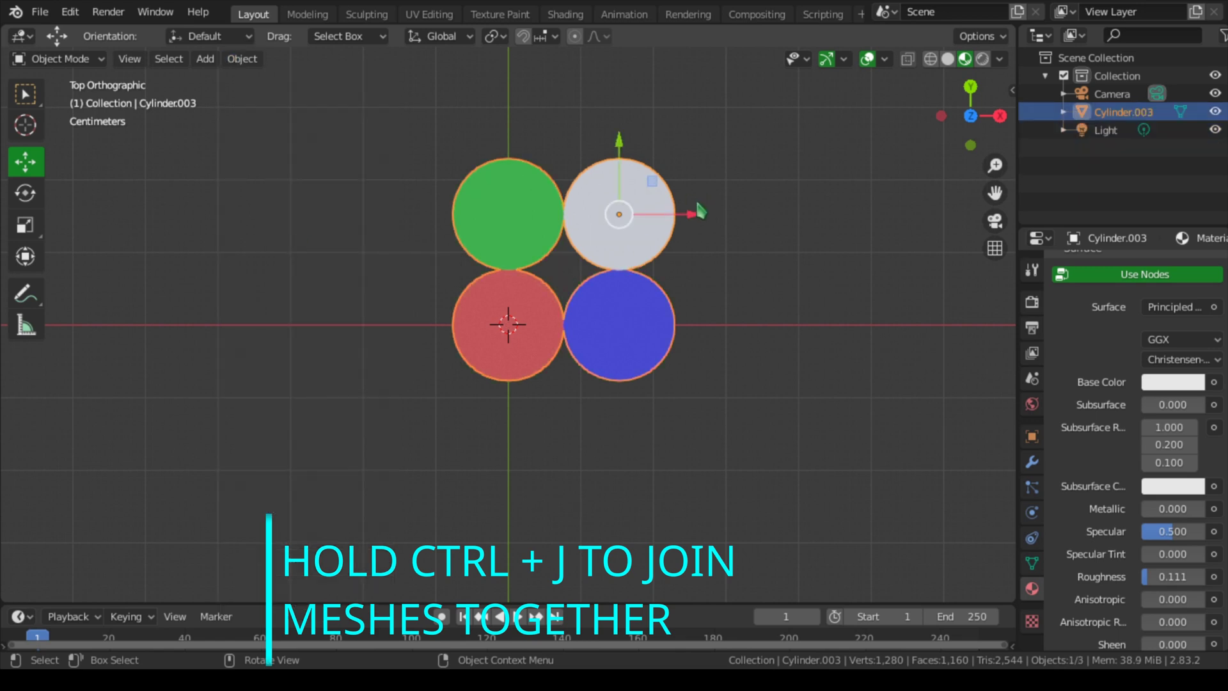
left_click_drag(692, 211, 607, 218)
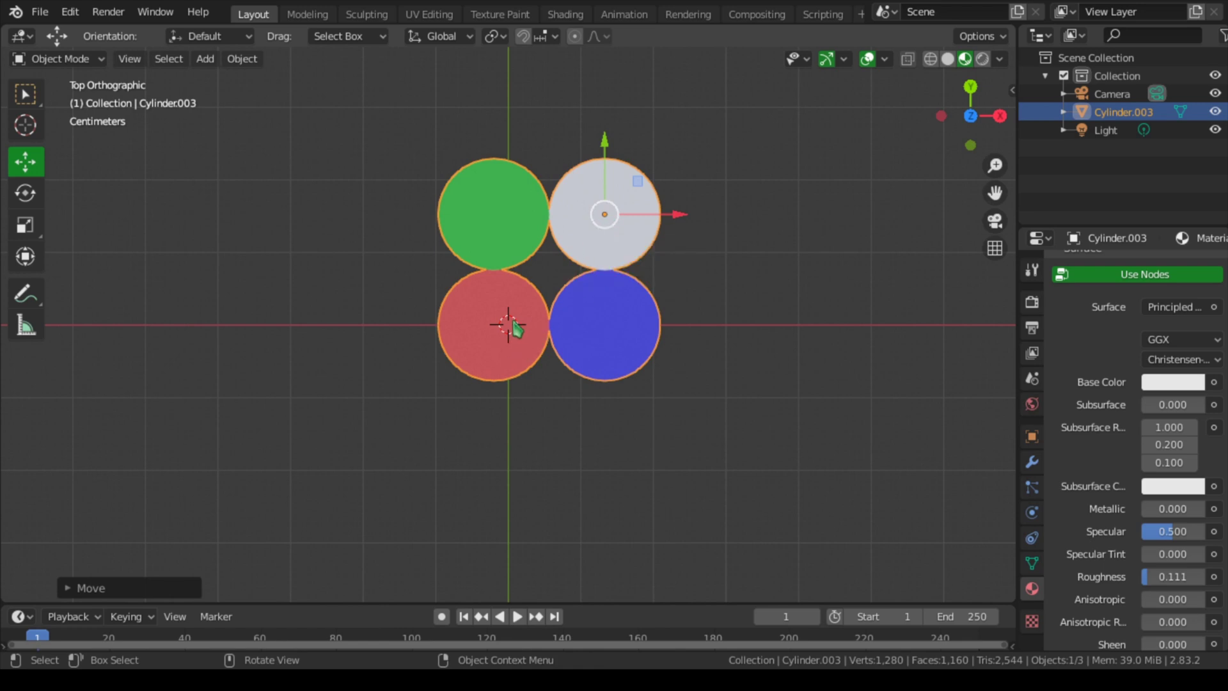
Step: Set the joined object's origin to the 3D cursor
right_click(571, 297)
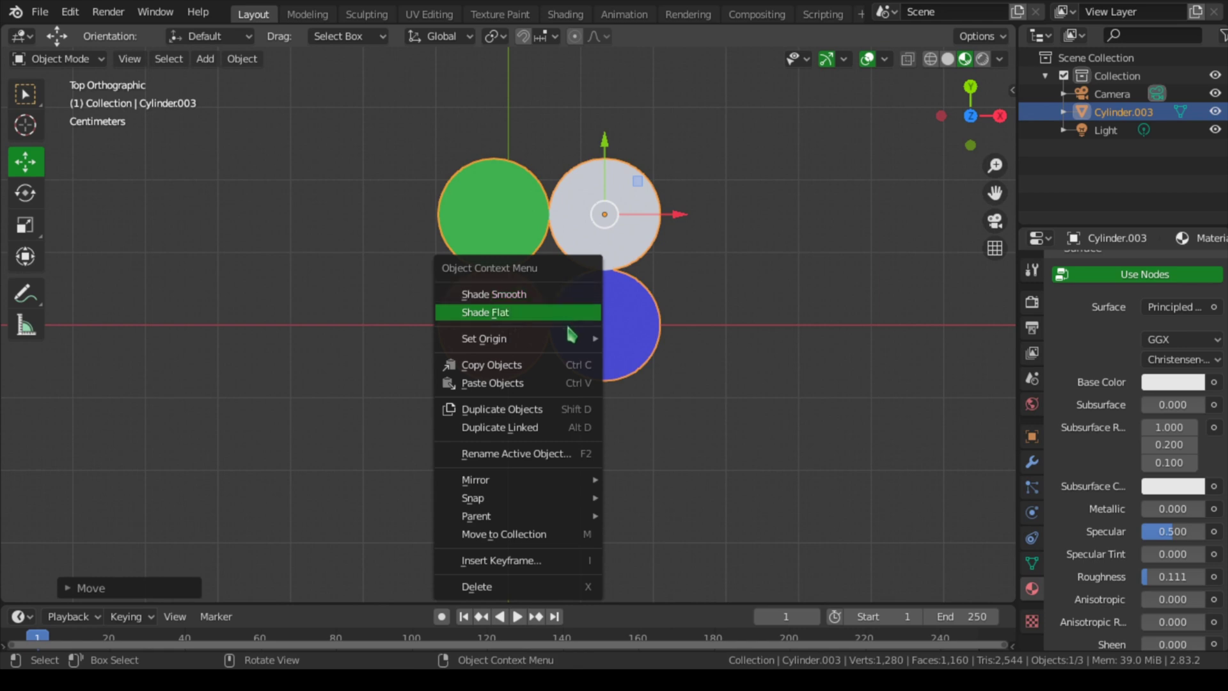
mouse_move(568, 337)
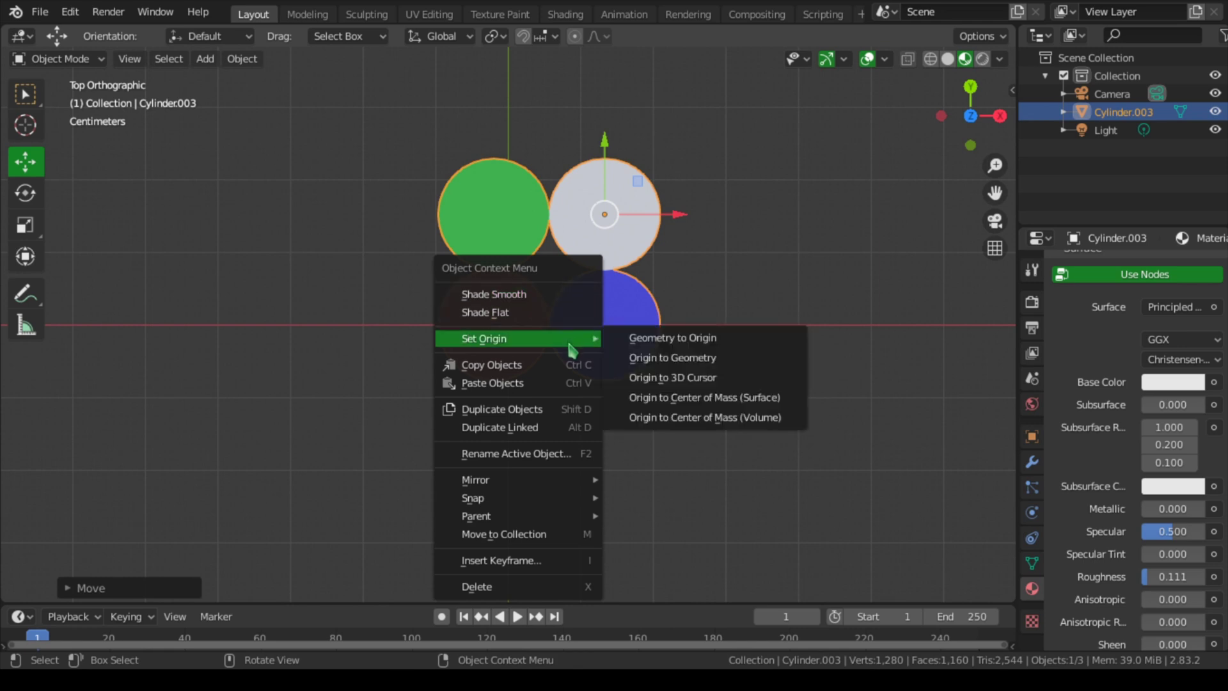
left_click(684, 382)
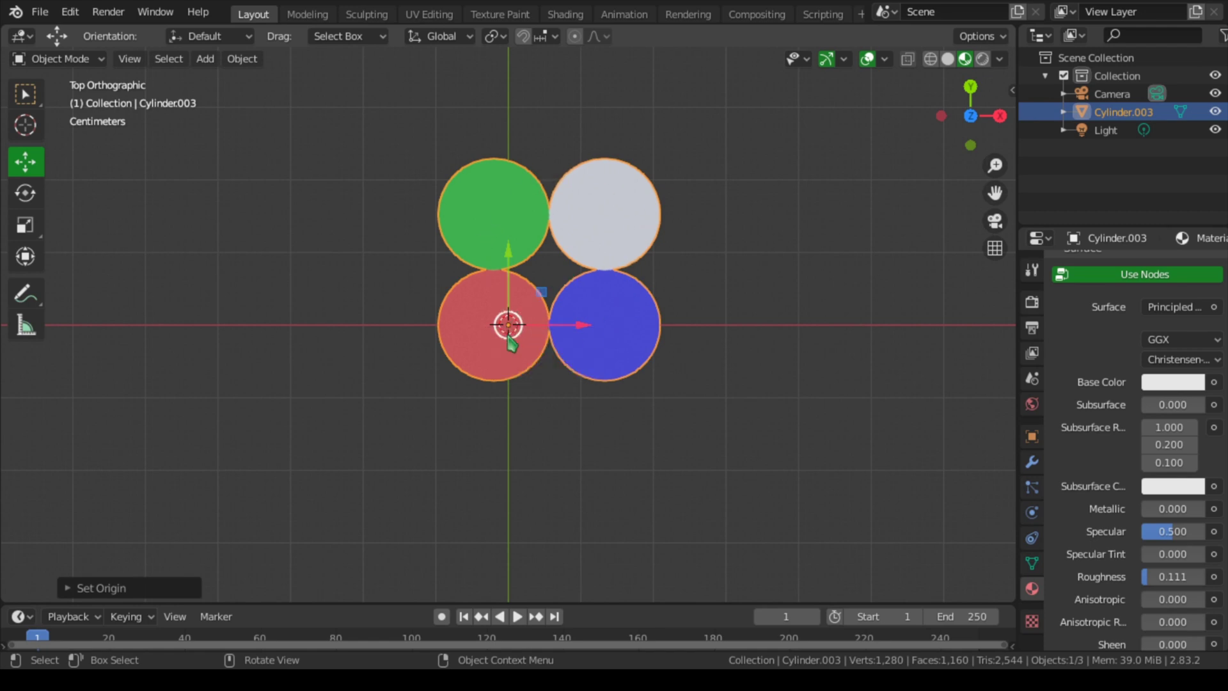
Step: Apply Geometry to Origin so the rods centre on the scene origin
right_click(478, 326)
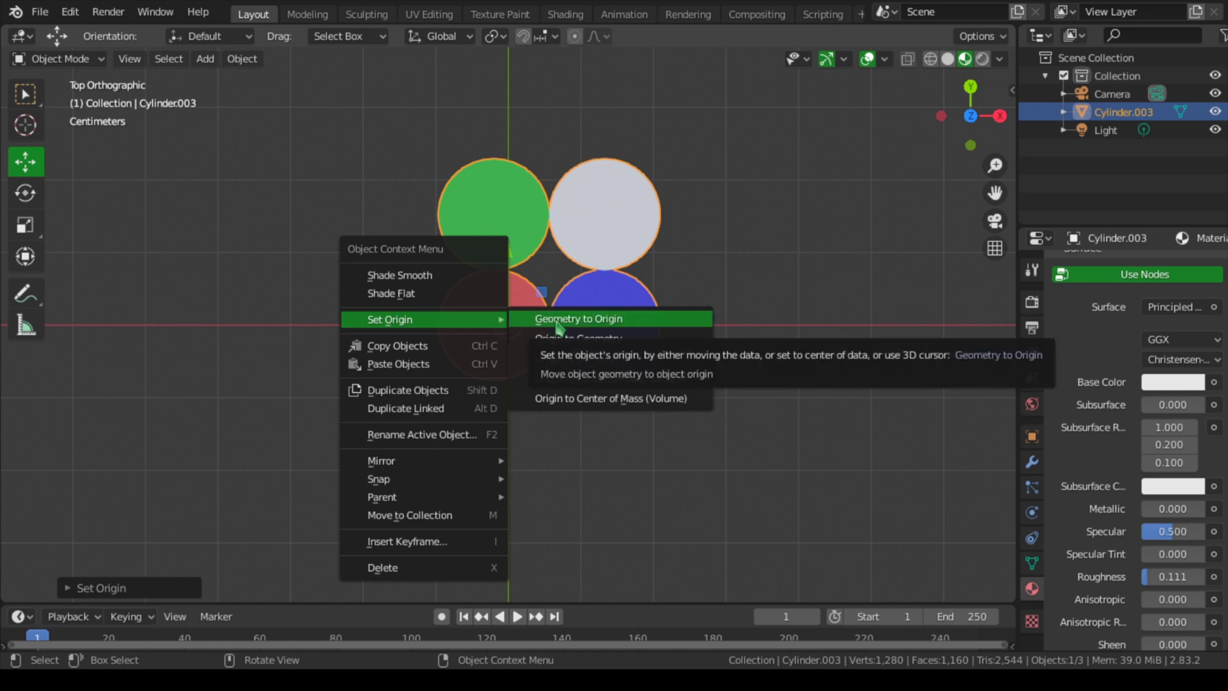
left_click(596, 319)
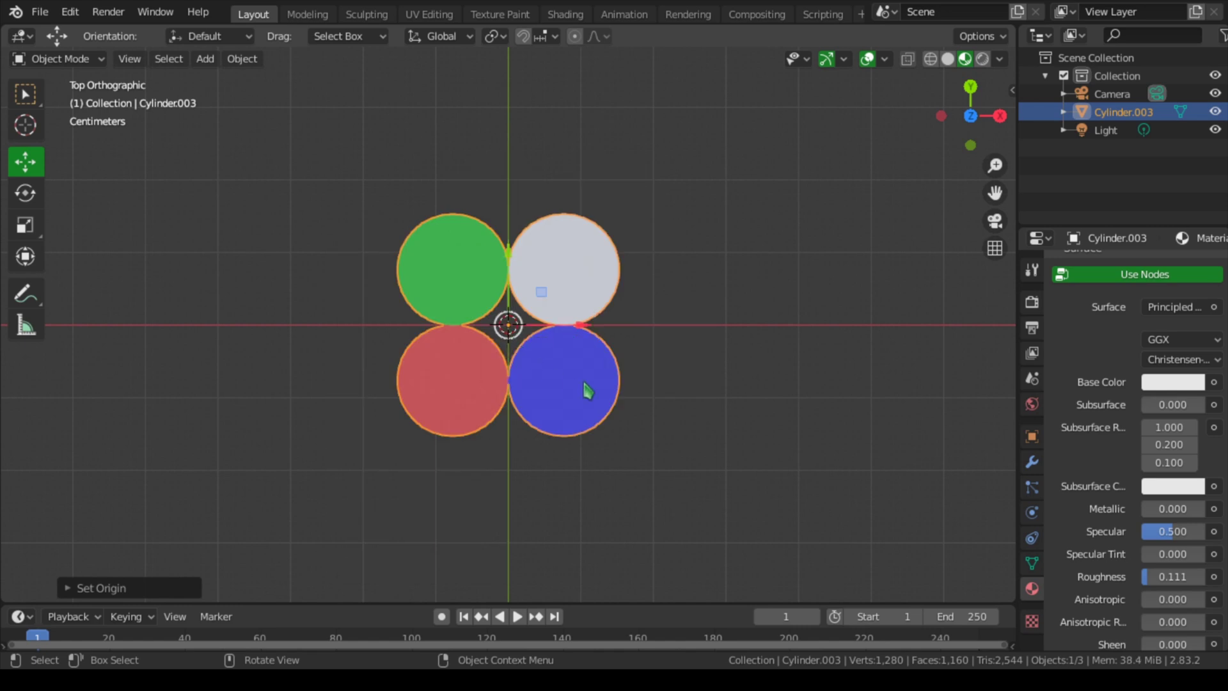
middle_click_drag(701, 450, 524, 222)
right_click(524, 223)
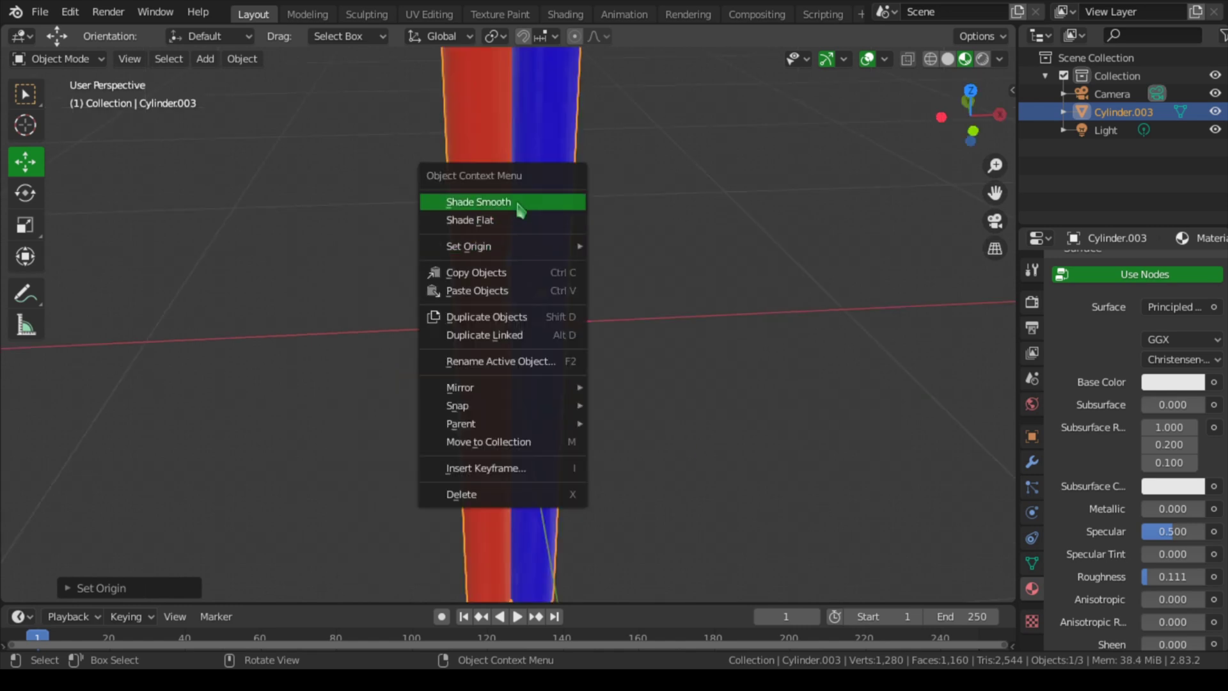
Step: Apply Shade Smooth to the joined four-rod object
left_click(521, 202)
scroll(549, 260, "down", 4)
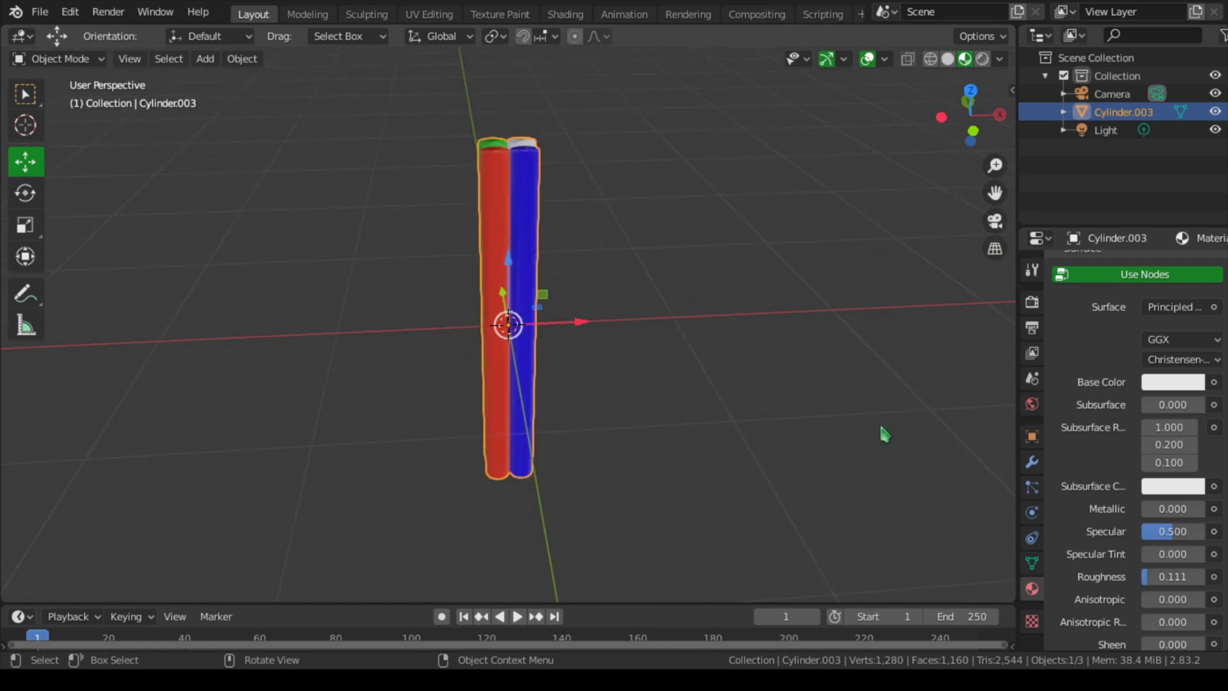
scroll(622, 362, "up", 4)
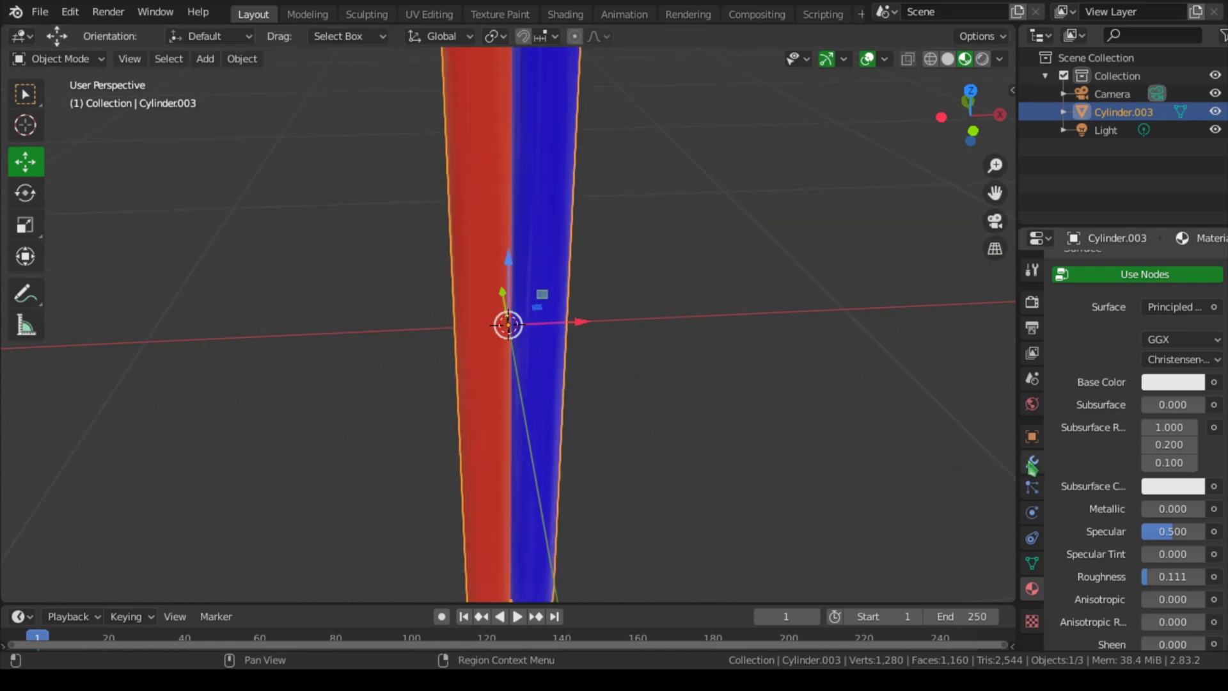
left_click(1031, 463)
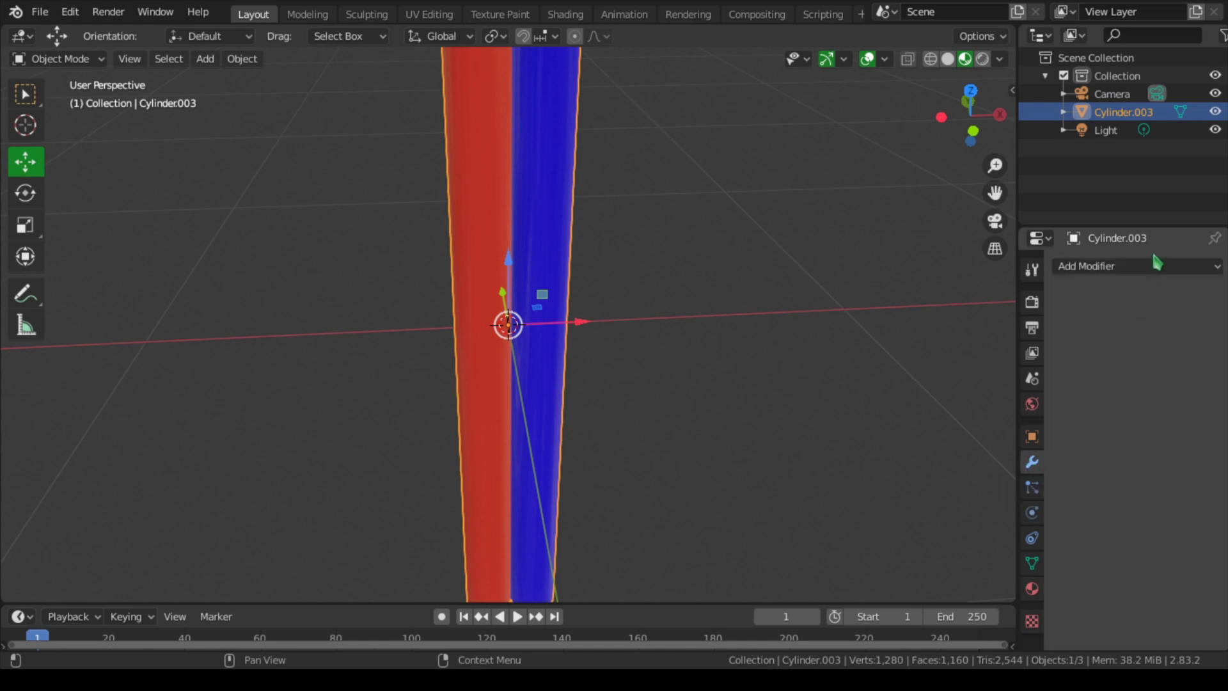
Step: Add a Catmull-Clark Subdivision Surface modifier (viewport 1, render 2) to the joined rods
left_click(1151, 274)
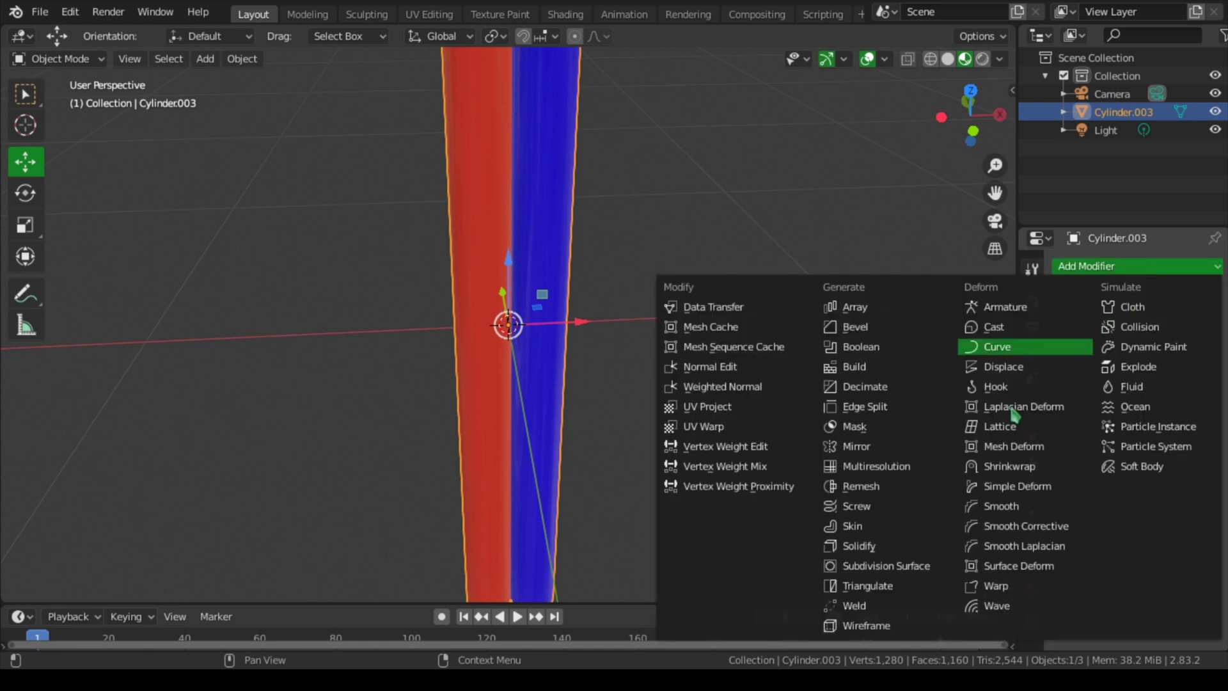
left_click(912, 570)
scroll(669, 346, "down", 5)
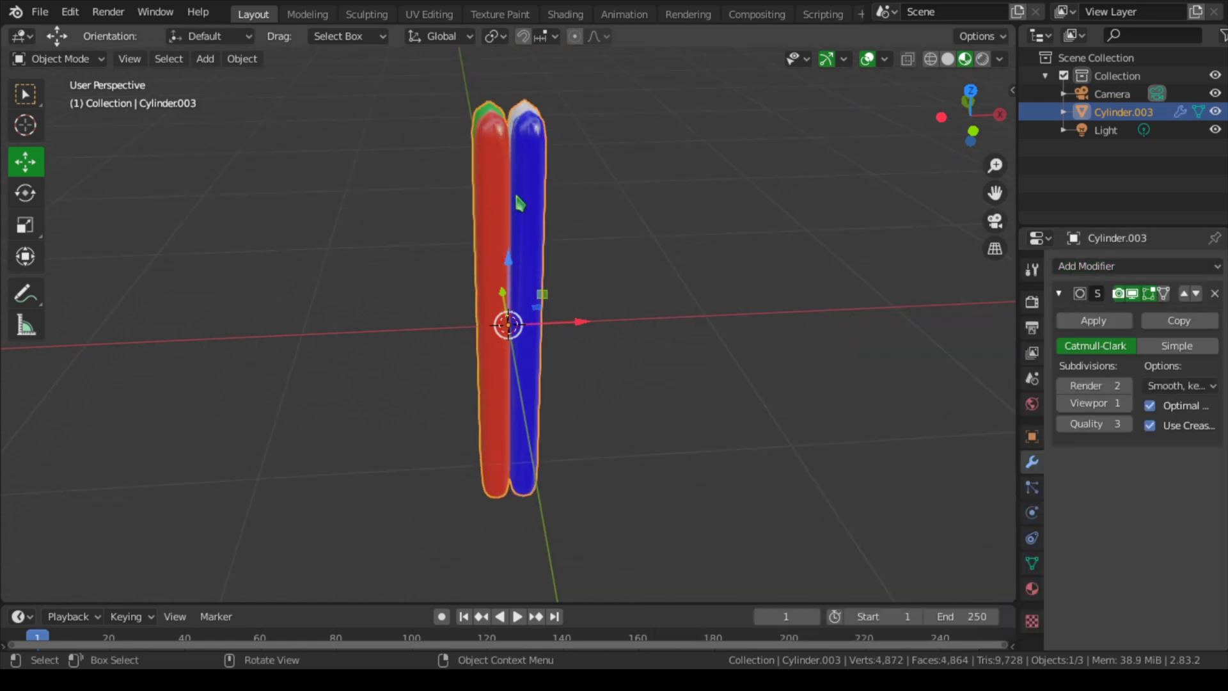
middle_click_drag(519, 132, 509, 221)
scroll(510, 221, "up", 5)
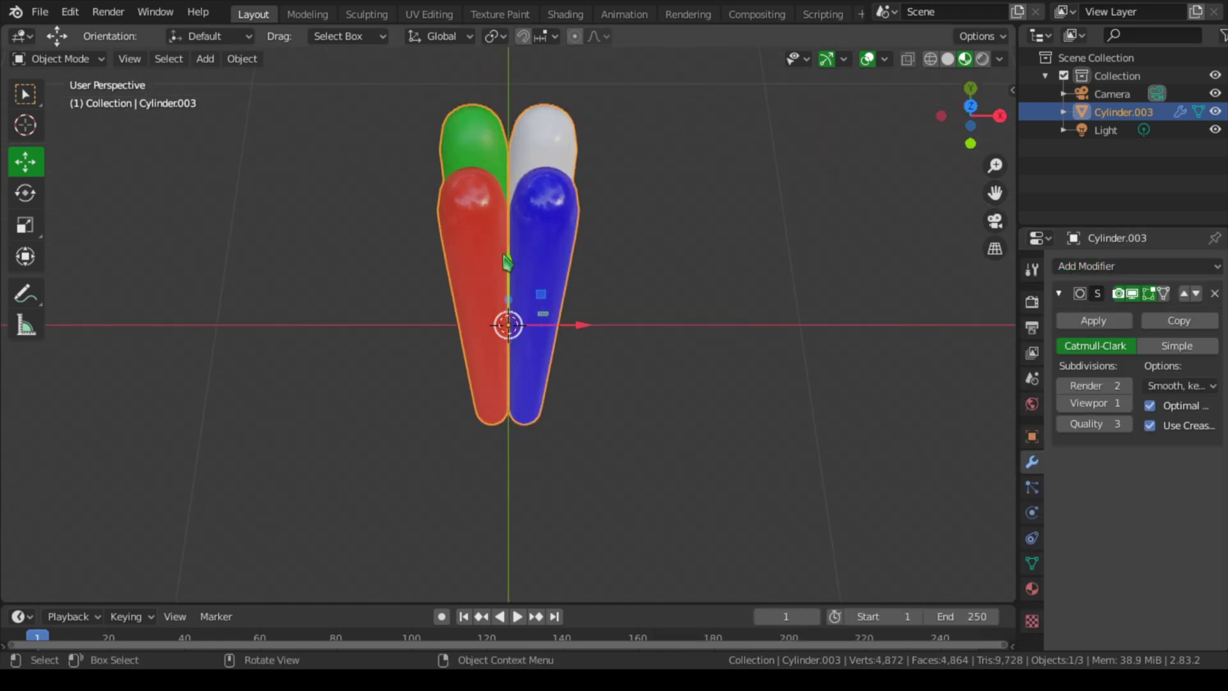
middle_click_drag(516, 208, 546, 127)
key("Tab")
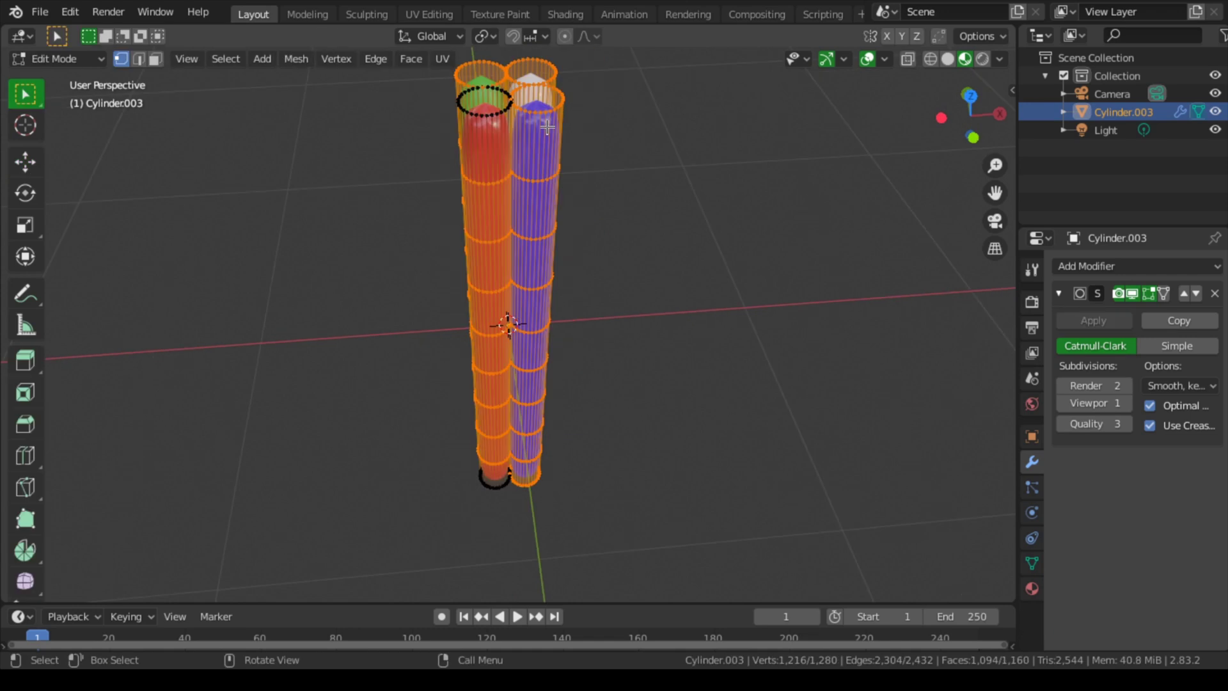
Step: Add loop cuts near the tops of the red, blue and white cylinders
key("ctrl+r")
left_click(494, 137)
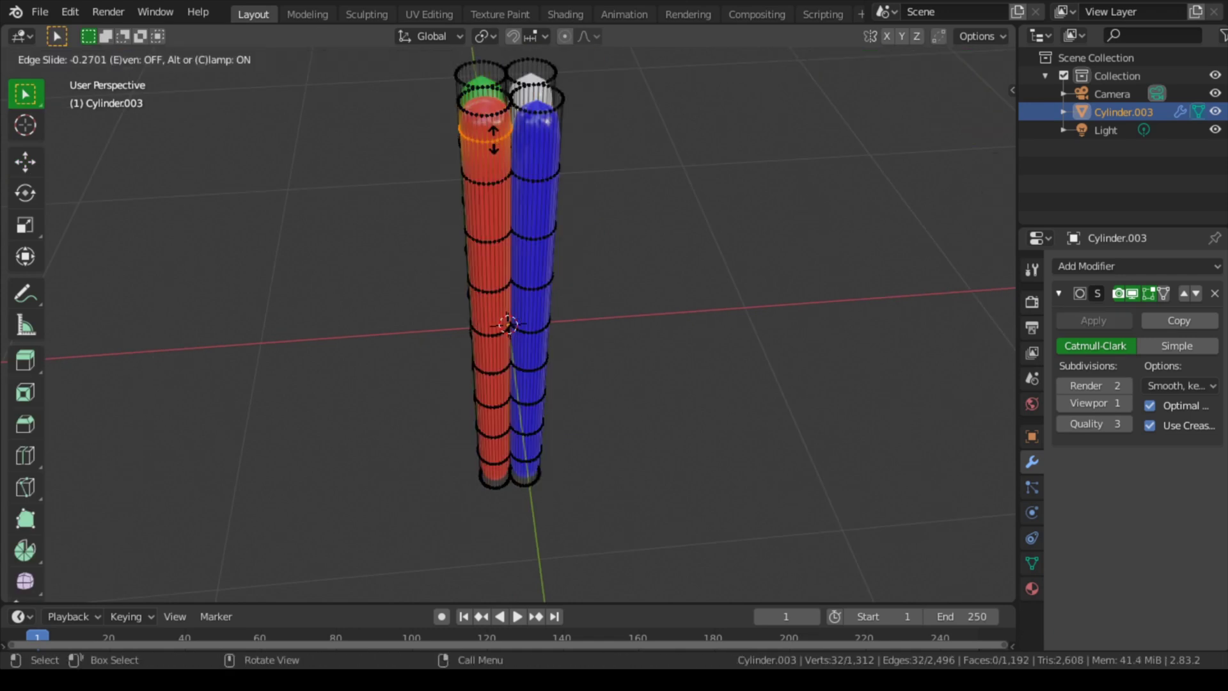
left_click(501, 96)
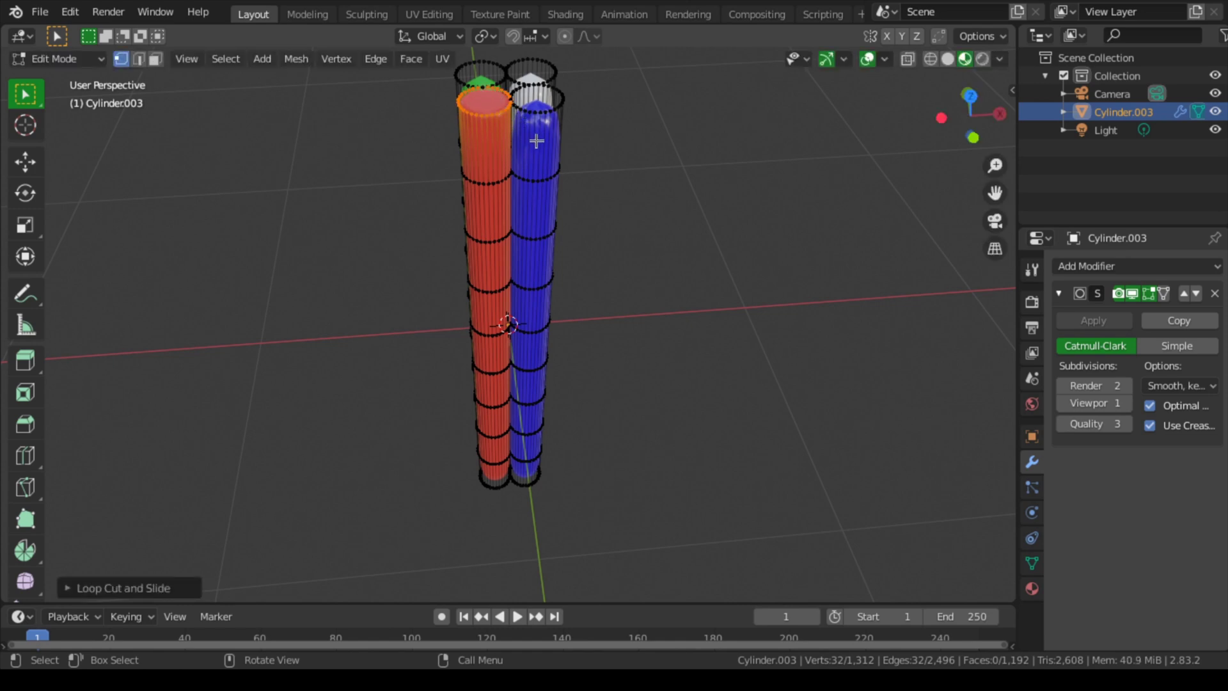
key("ctrl+r")
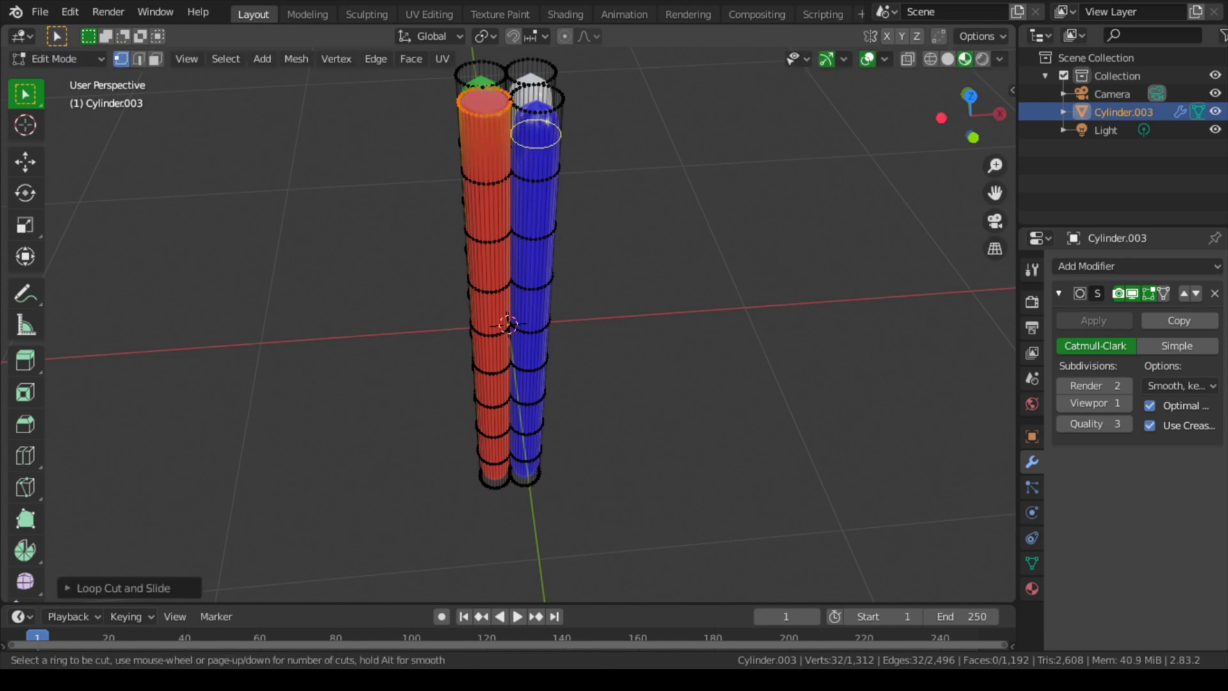
middle_click_drag(536, 136, 511, 137)
left_click(512, 142)
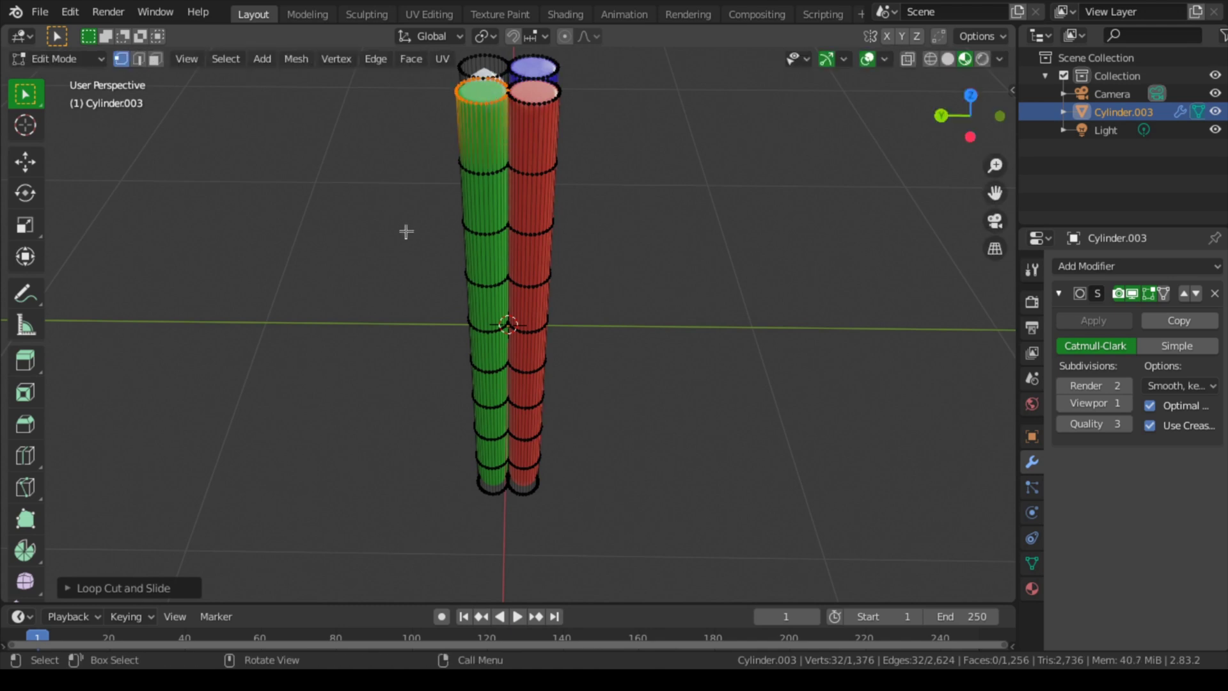
middle_click_drag(406, 232, 486, 109)
key("ctrl+r")
left_click(508, 106)
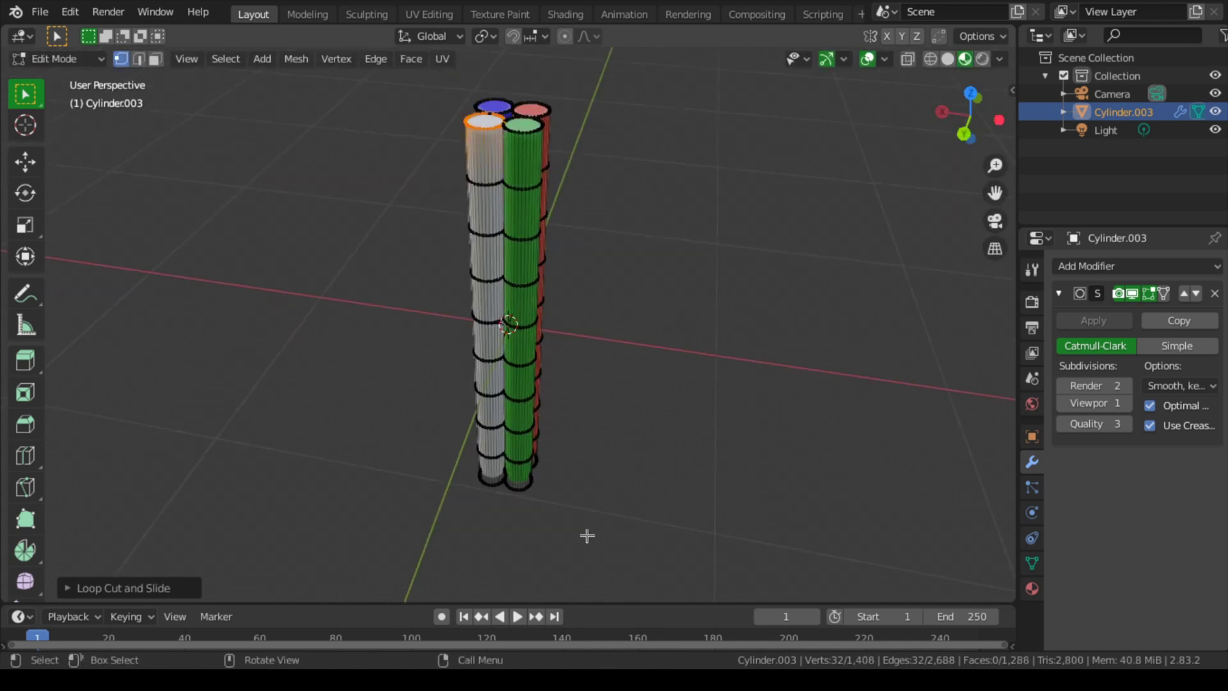
Step: Add a loop cut near the bottom of the green cylinder
middle_click_drag(587, 535, 550, 480)
scroll(551, 524, "up", 2)
scroll(531, 501, "down", 2)
scroll(487, 493, "up", 2)
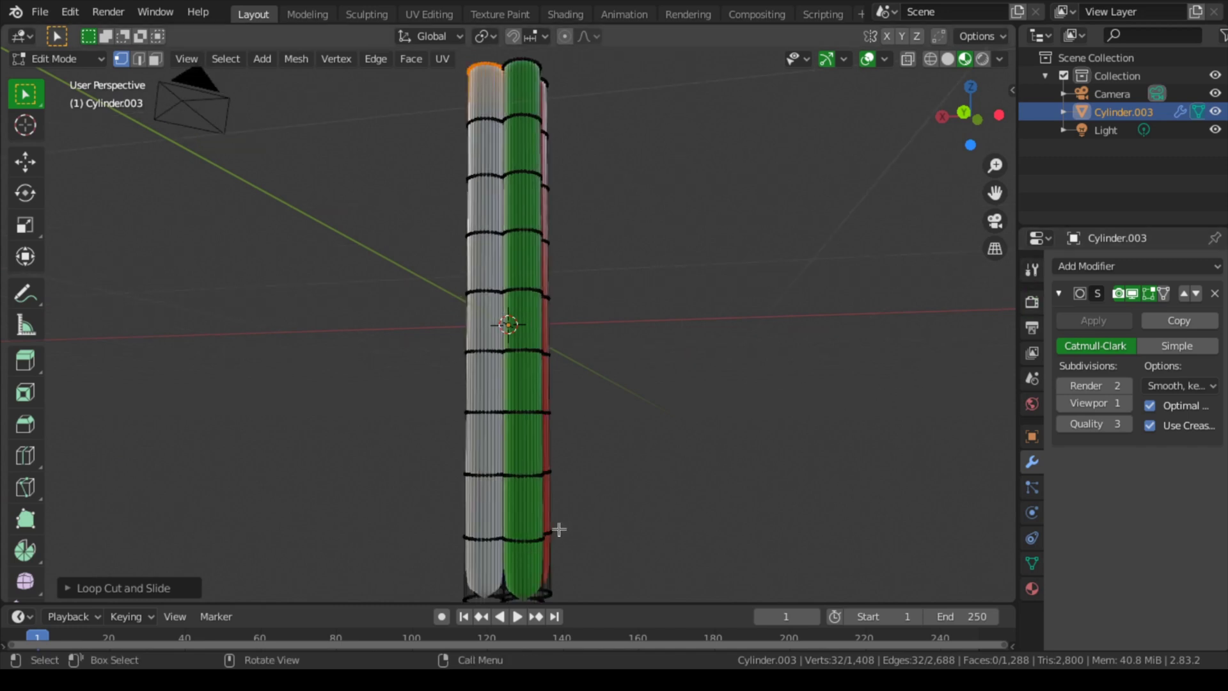
scroll(559, 529, "down", 1)
key("ctrl")
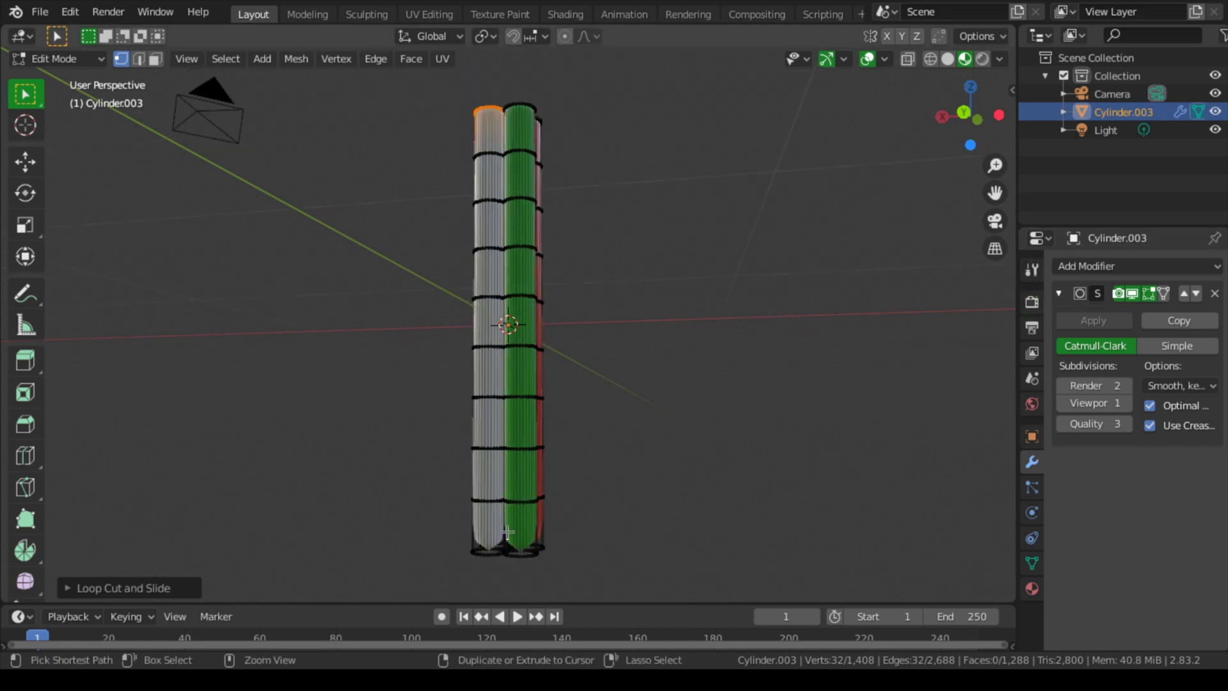
key("ctrl+r")
left_click(520, 526)
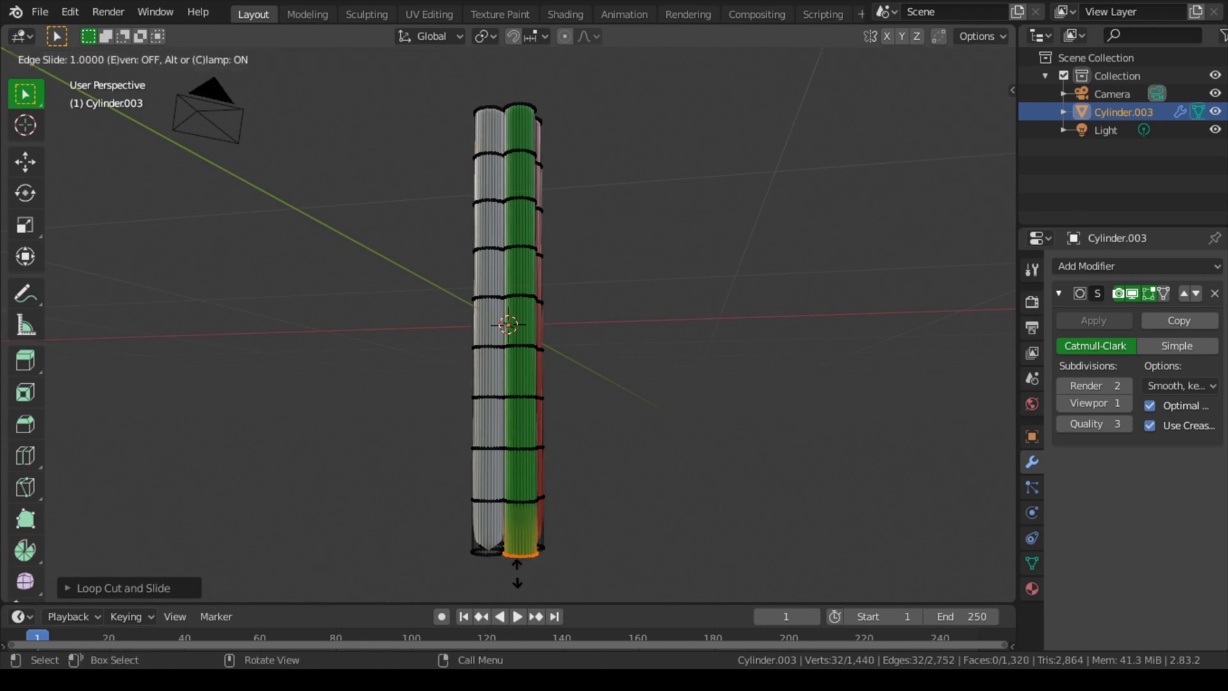
left_click(510, 585)
Step: Add loop cuts on the grey cylinder and return to Object Mode
key("ctrl")
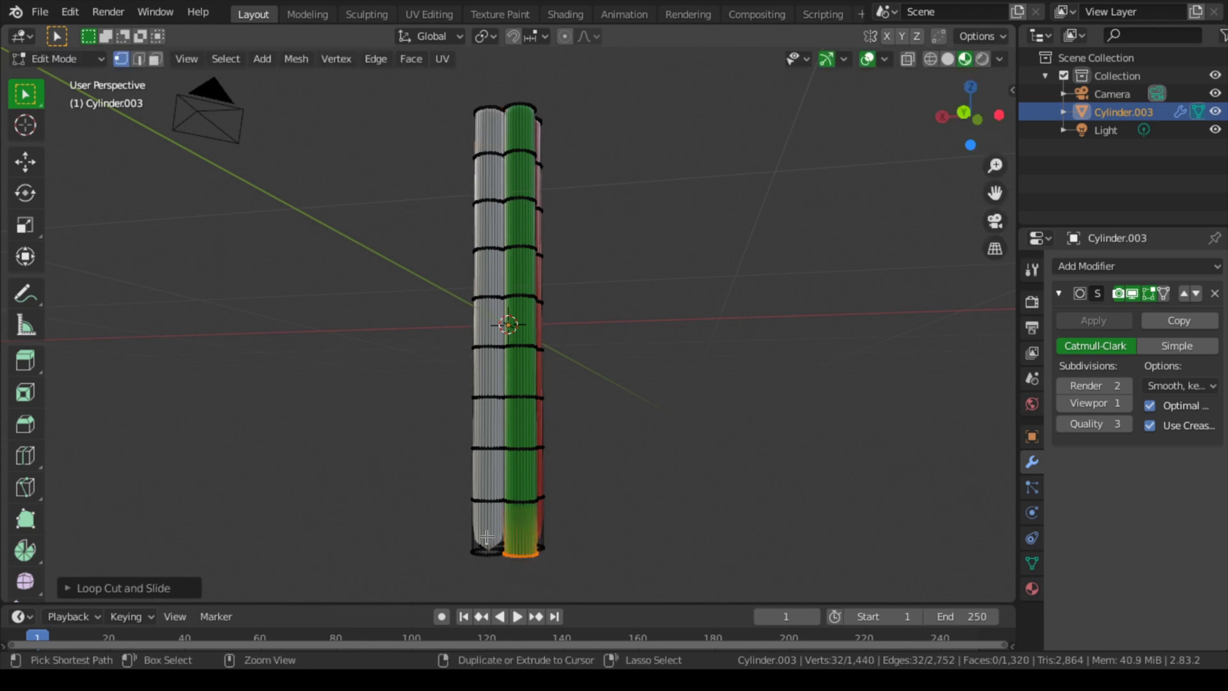
key("ctrl+r")
scroll(489, 527, "up", 2)
left_click(490, 528)
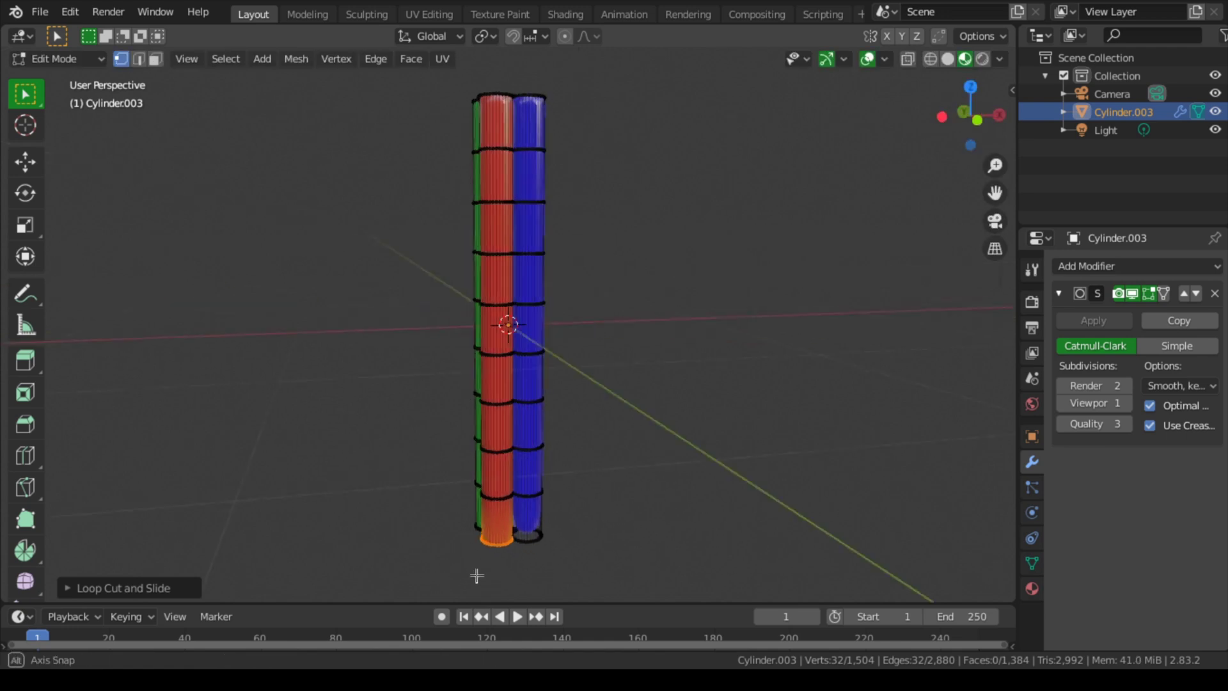
left_click(509, 62)
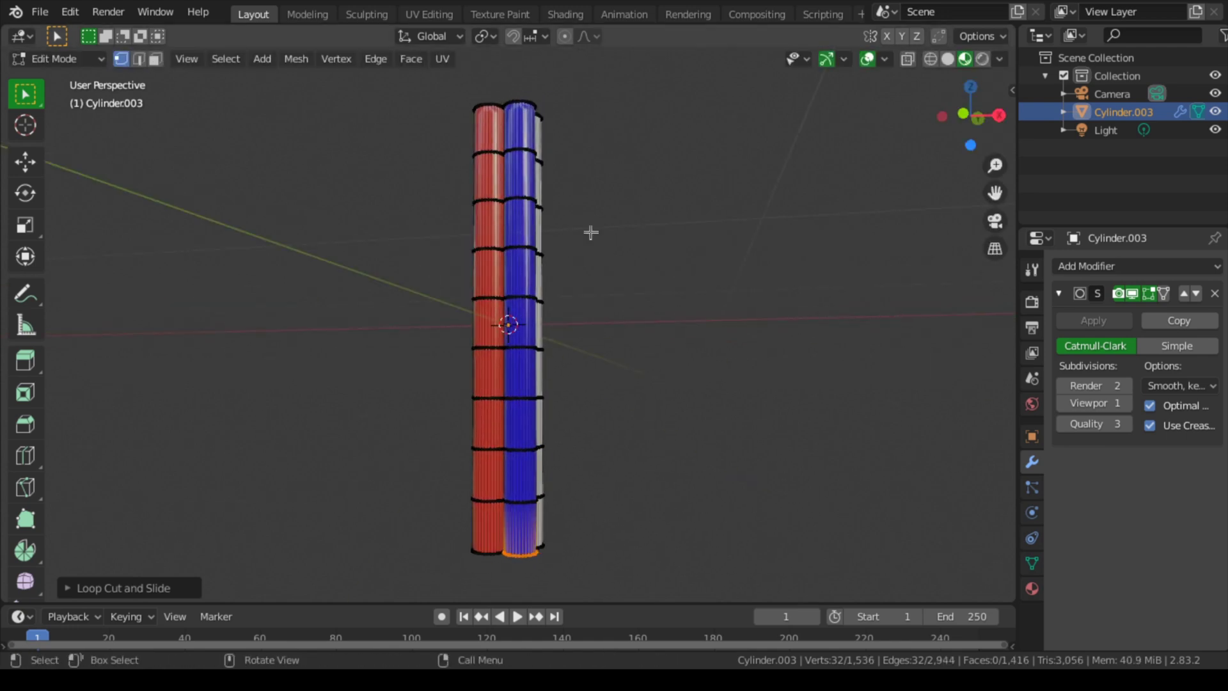
key("Tab")
Step: Add a Simple Deform modifier twisting the rods 45° around the X axis
middle_click_drag(605, 290, 607, 257)
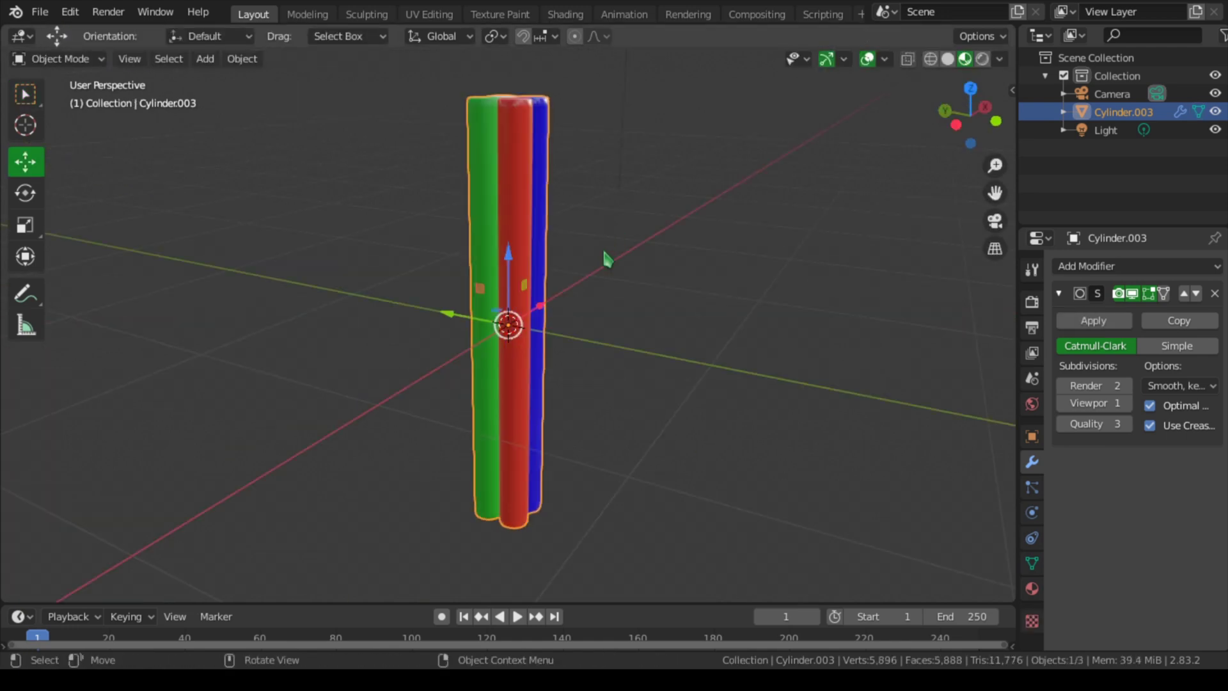
left_click(1121, 267)
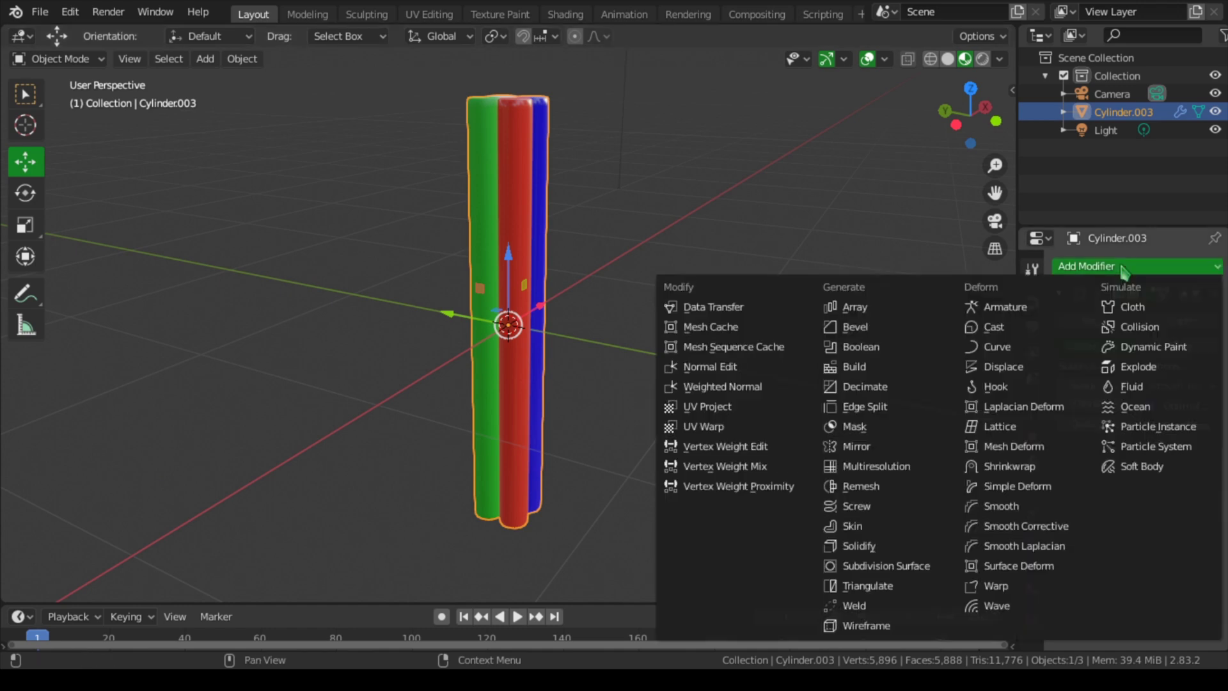
left_click(1017, 487)
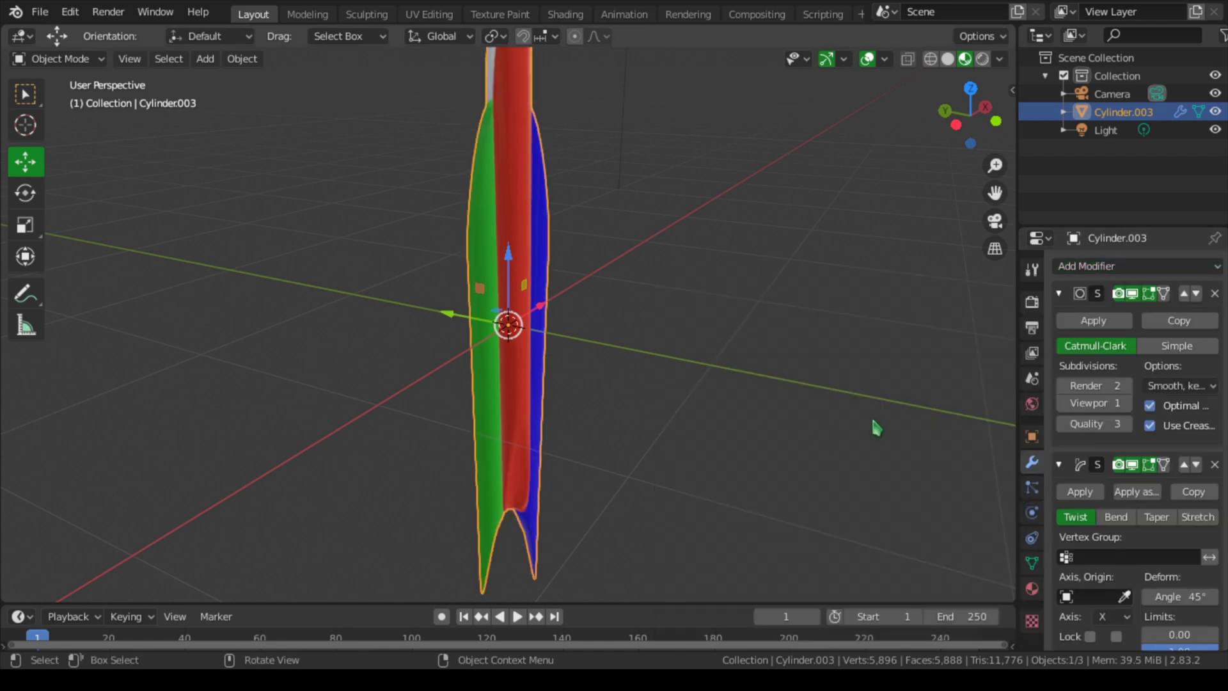
middle_click_drag(704, 401, 383, 383)
scroll(1094, 409, "down", 1)
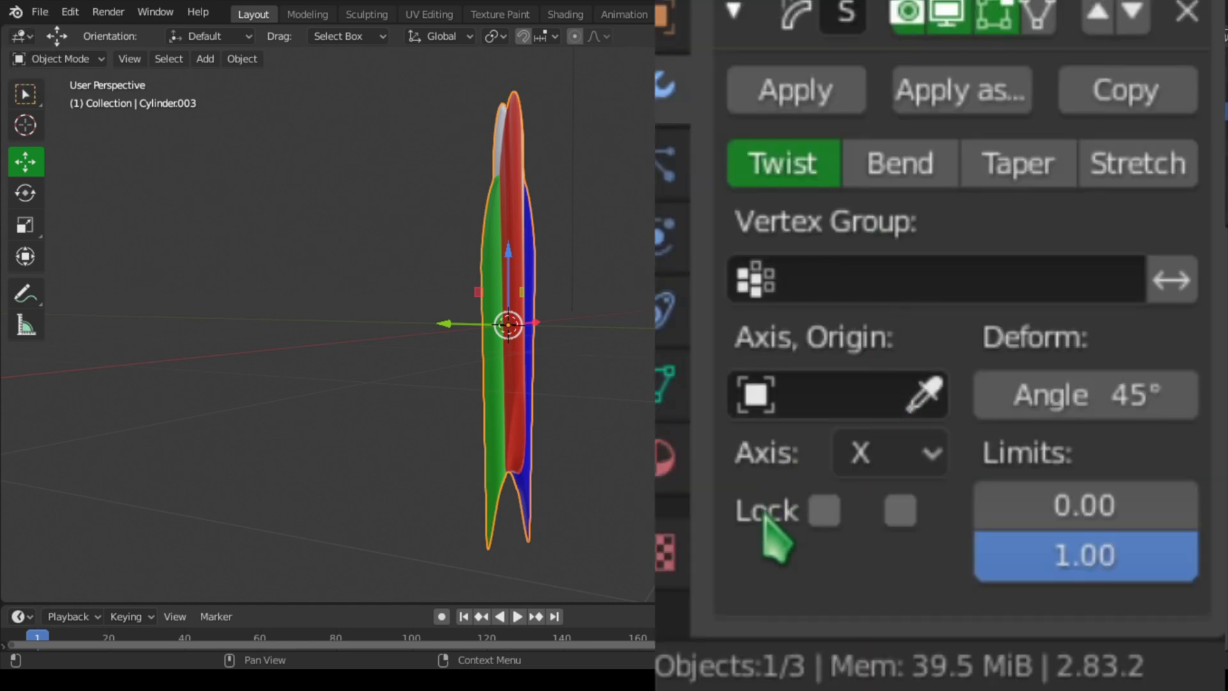
left_click(898, 468)
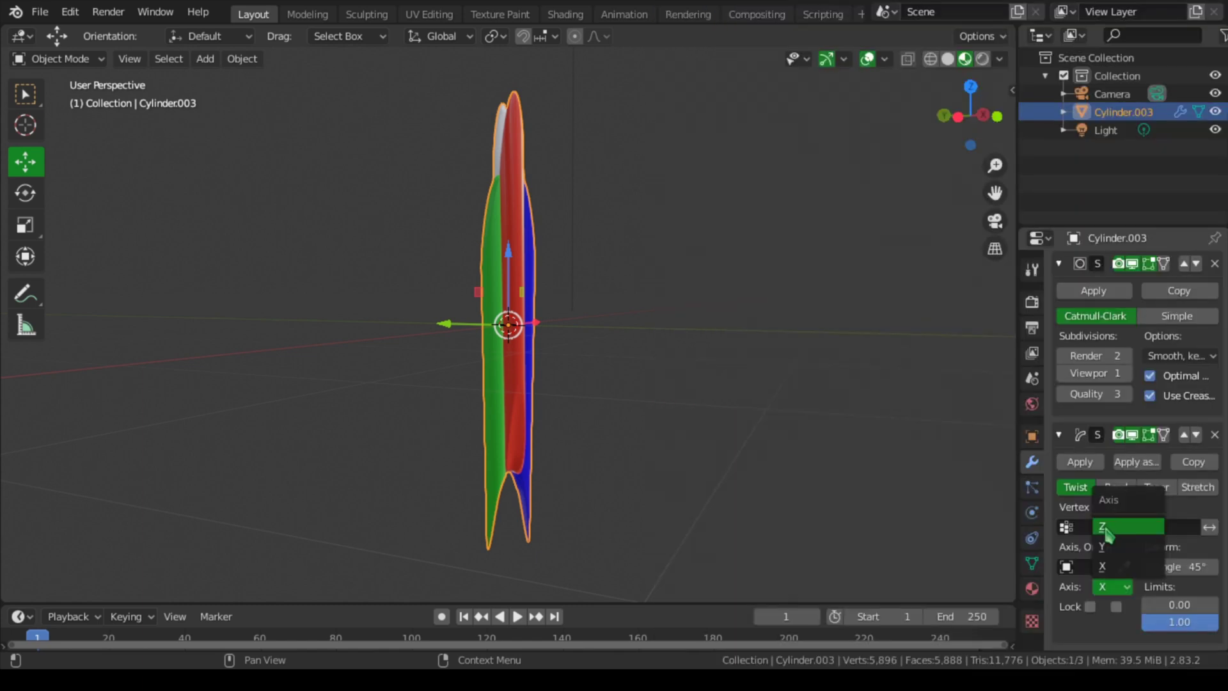
Step: Change the Simple Deform twist axis from X to Z
left_click(1105, 529)
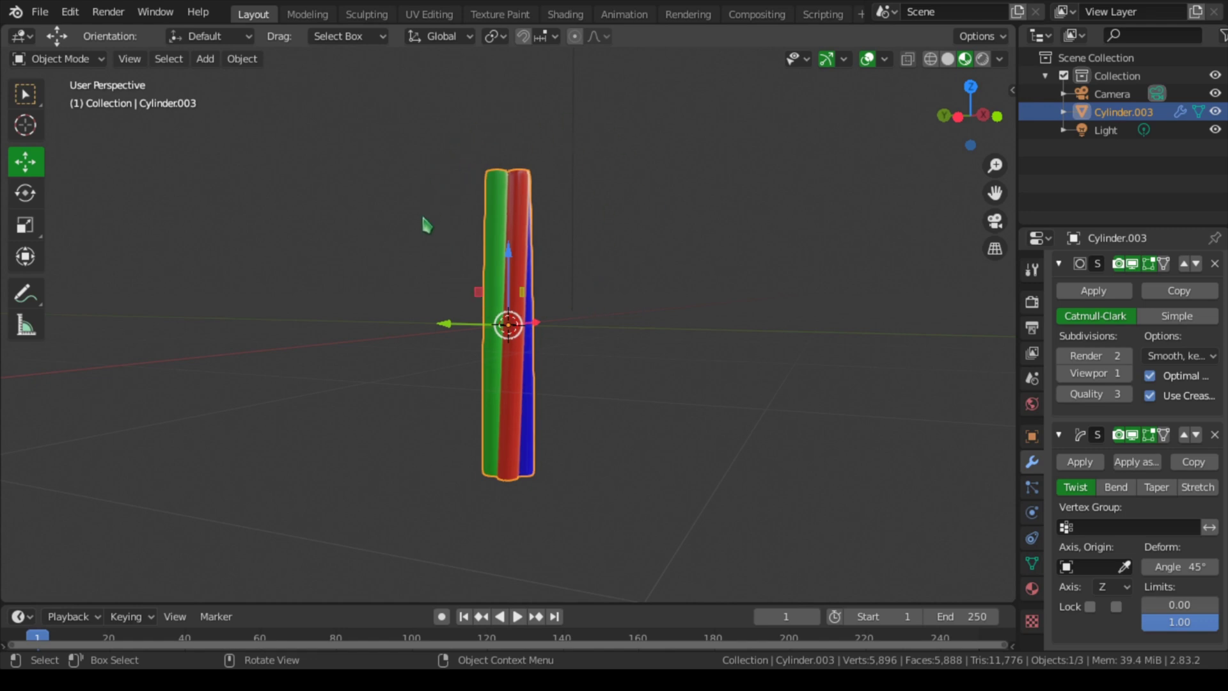
Step: Set the twist angle to 360°, then to 720°
left_click(1171, 566)
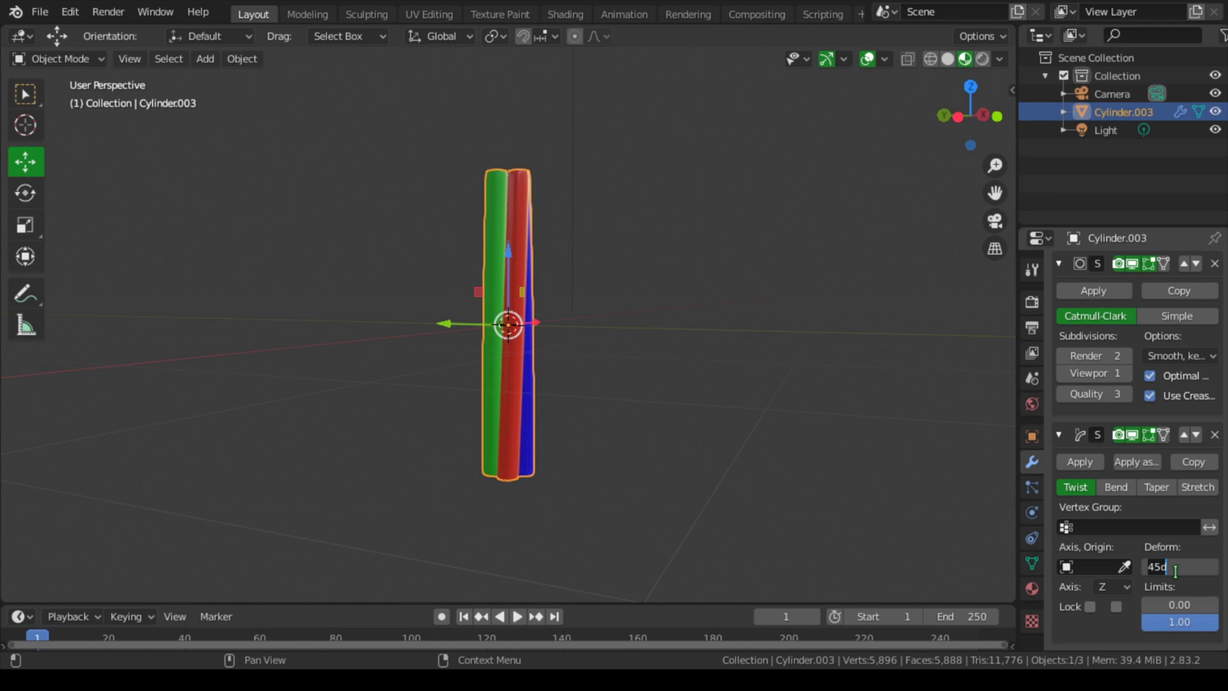
type("360")
key("Return")
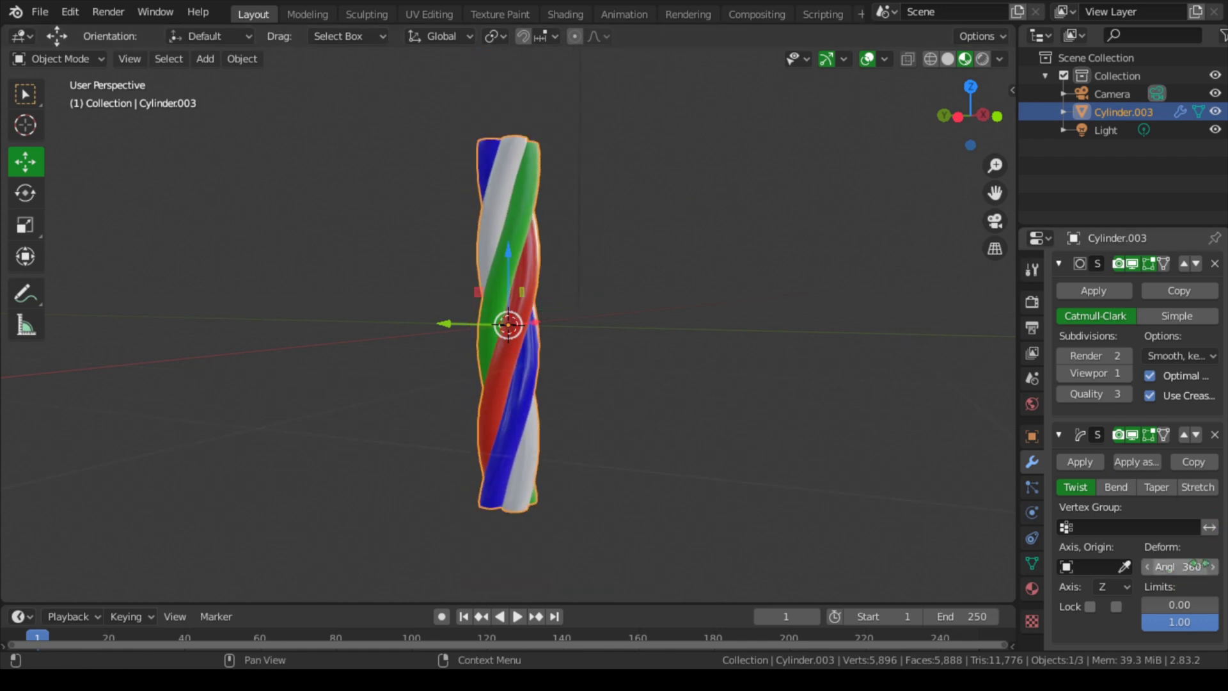
left_click(1202, 565)
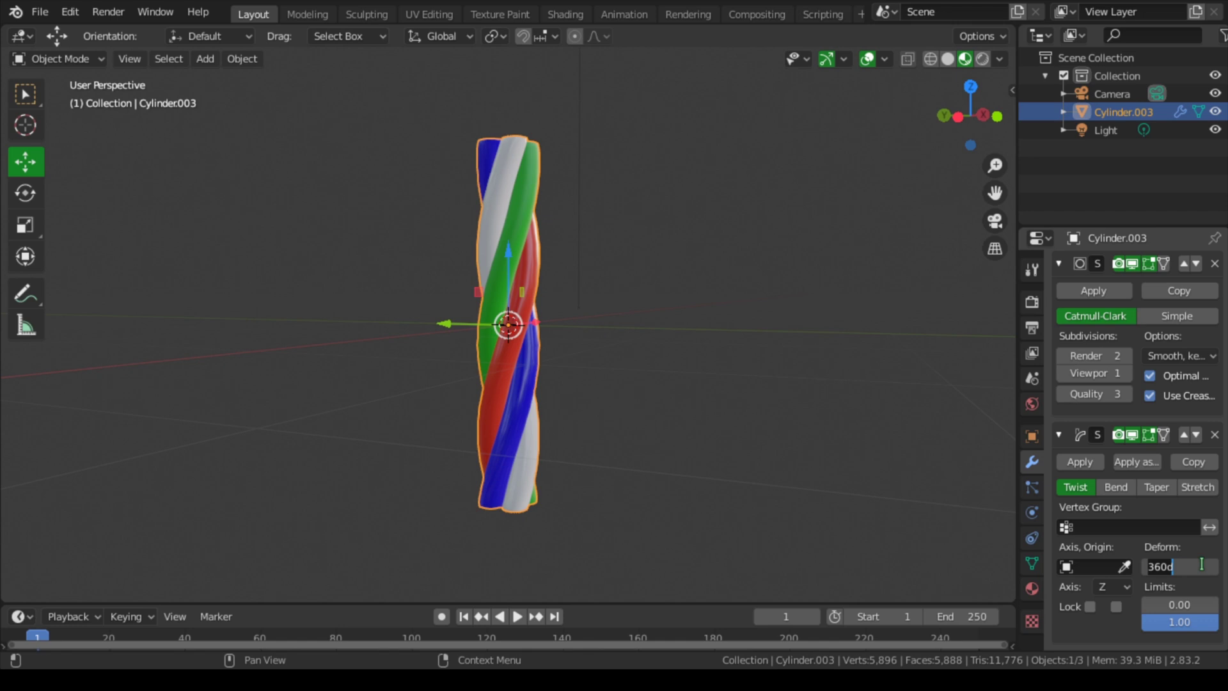
type("720")
key("Return")
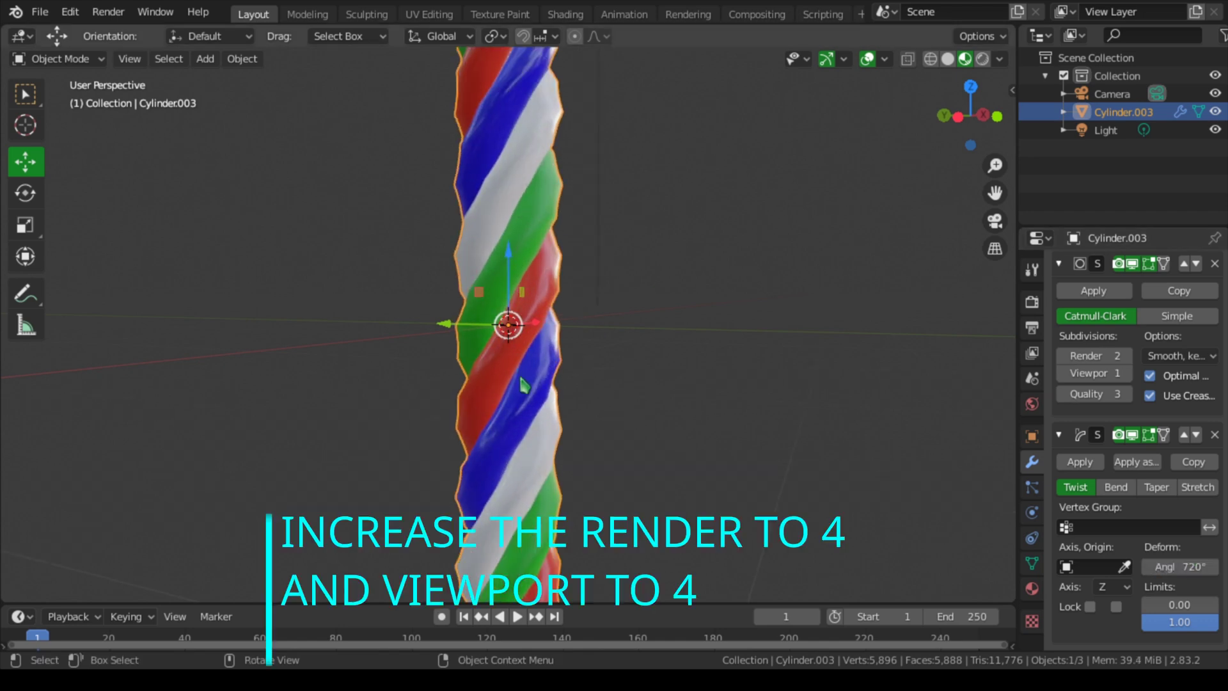
Step: Shade the twisted object smooth and settle the twist angle at 500°
right_click(525, 354)
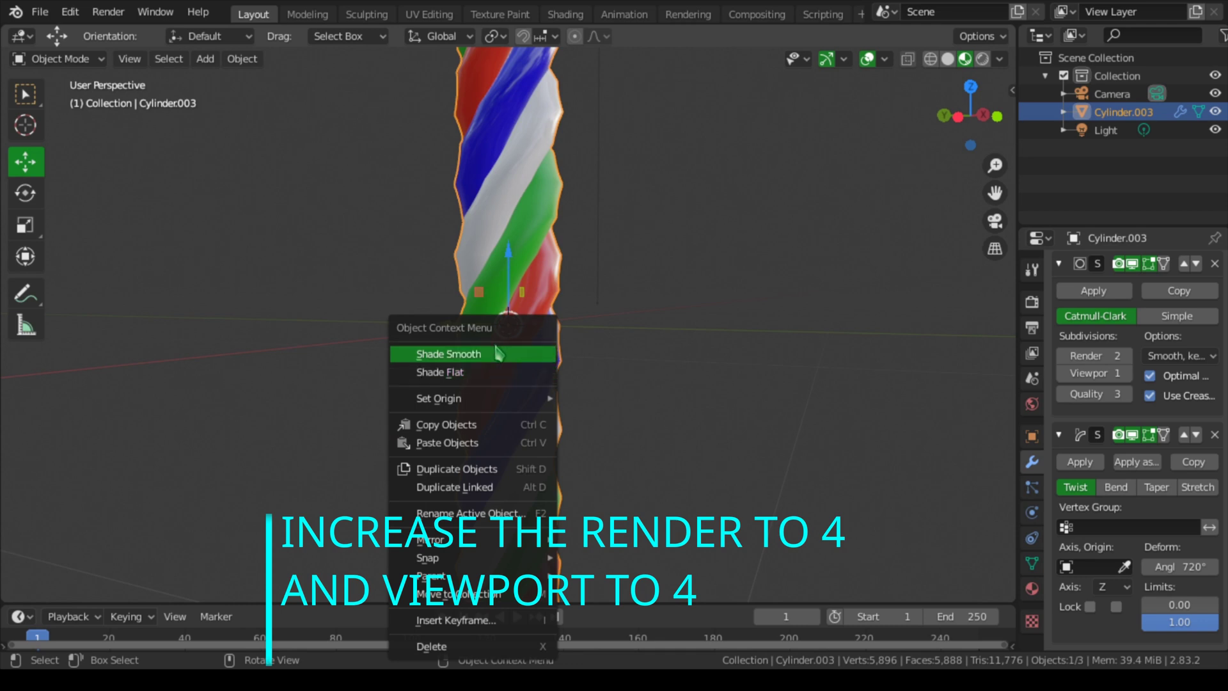
left_click(498, 357)
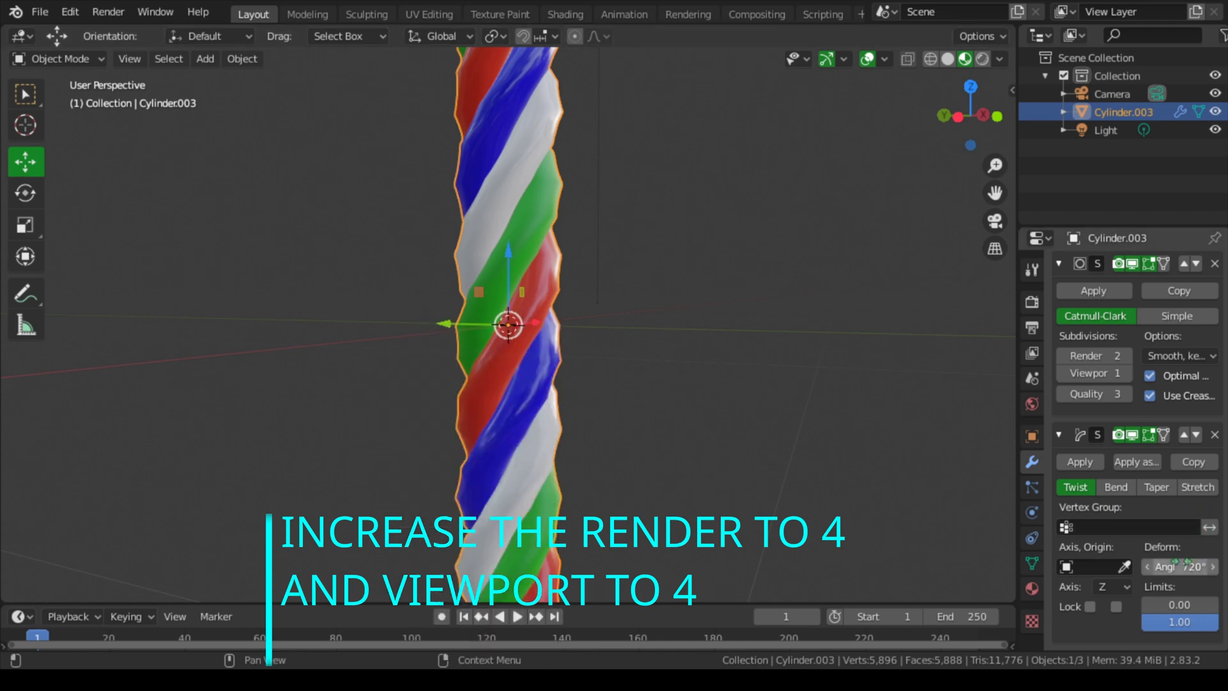
left_click(1184, 567)
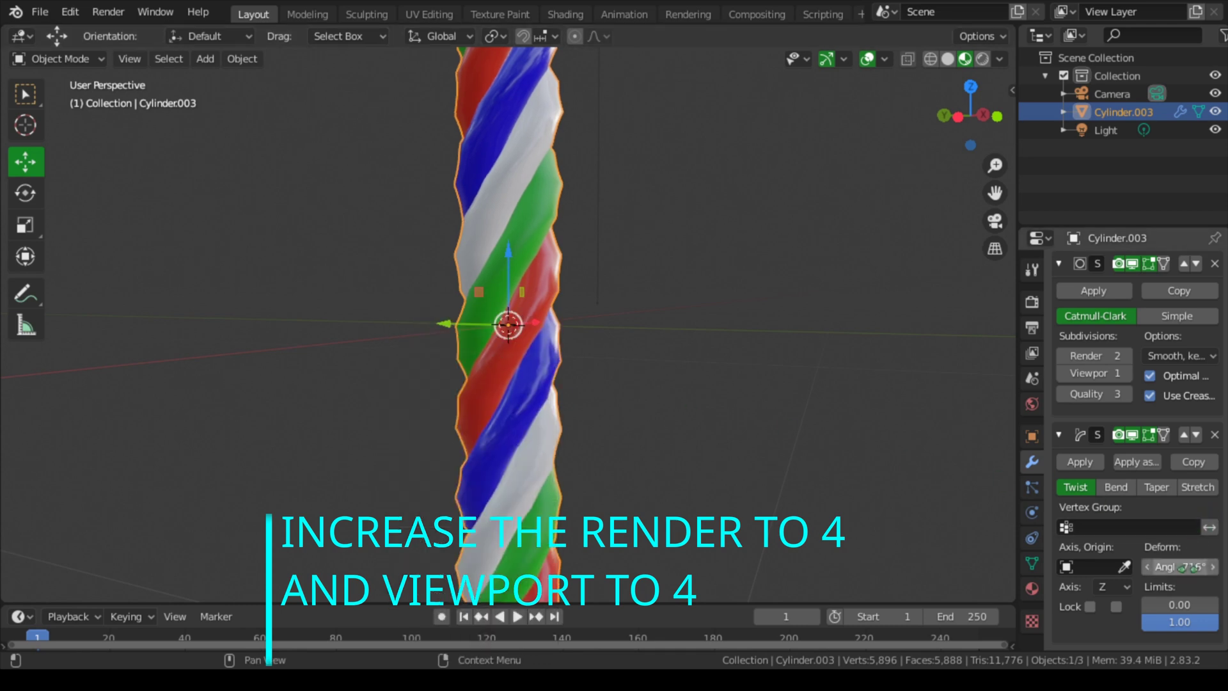
type("5")
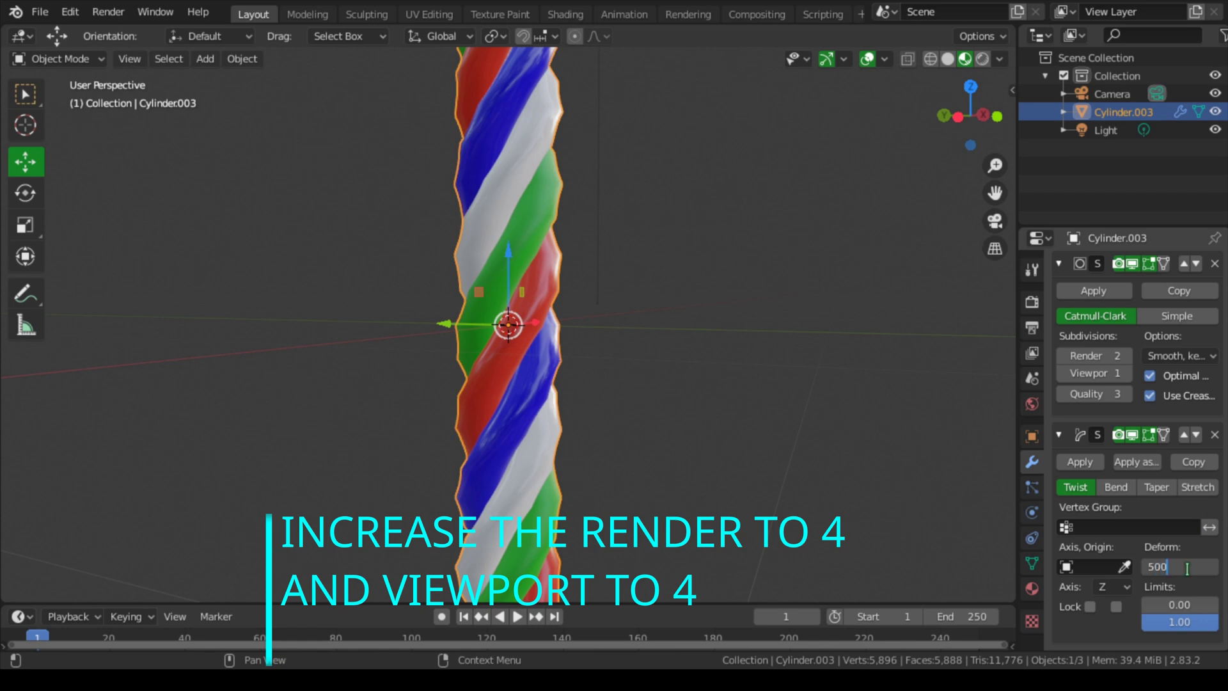
type("00")
key("Return")
scroll(564, 340, "down", 3)
left_click(466, 480)
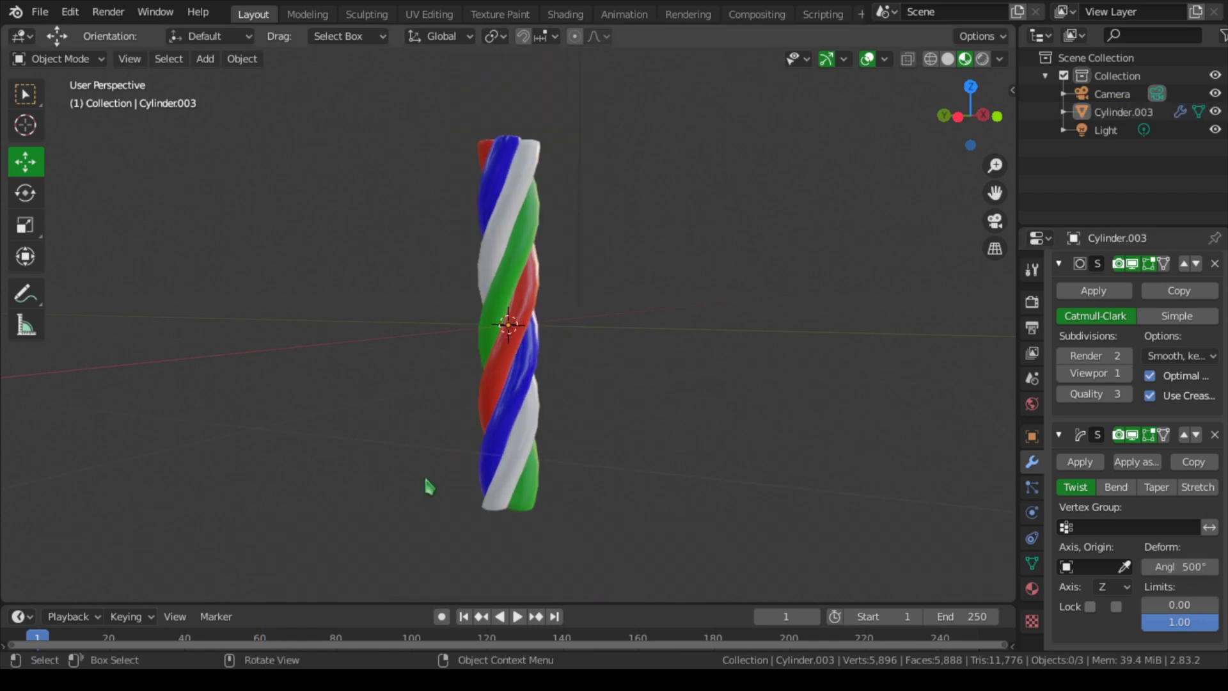
middle_click_drag(429, 486, 604, 412)
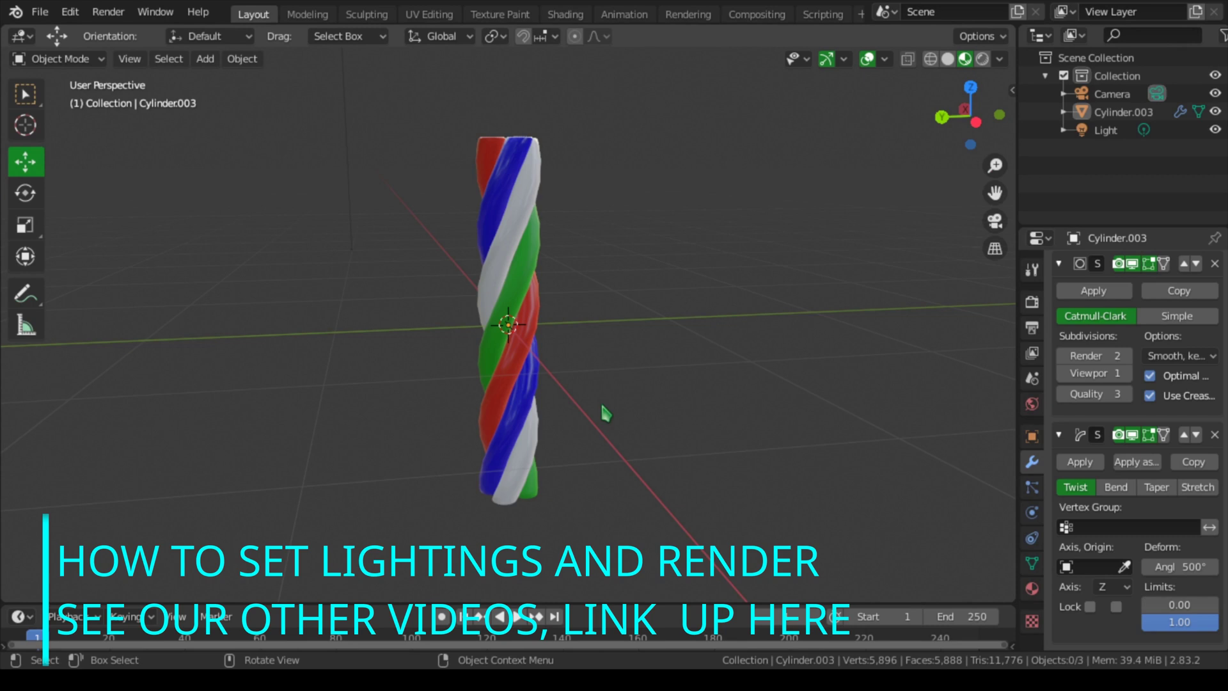